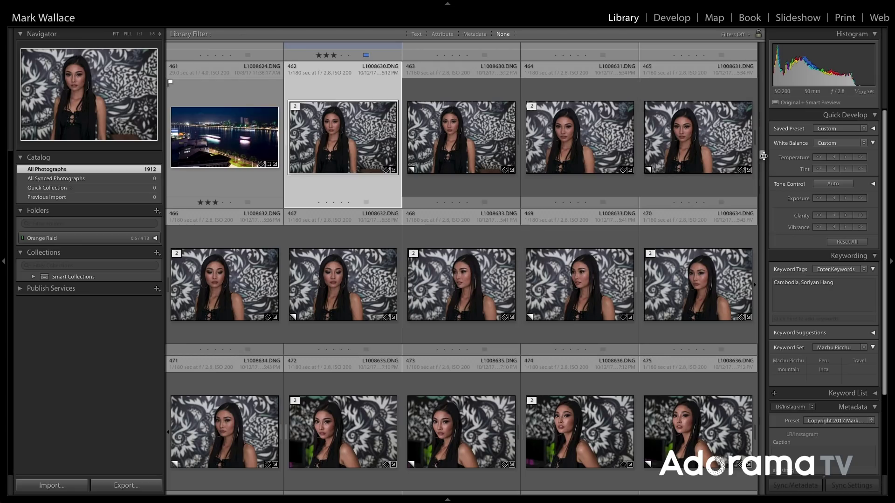
- Select the range of model photos from L1008630.DNG through L1008783.DNG in the full catalog
mouse_move(763, 157)
mouse_down()
mouse_move(762, 145)
mouse_move(763, 154)
mouse_up()
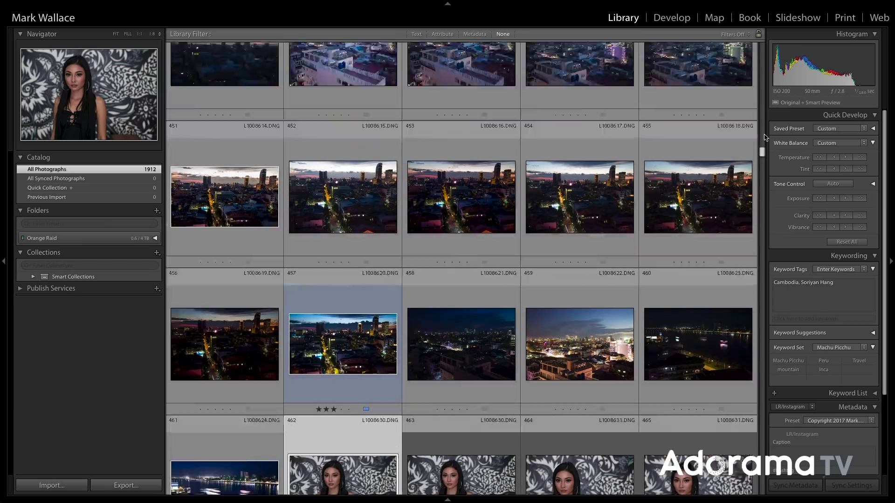
drag(763, 154, 765, 41)
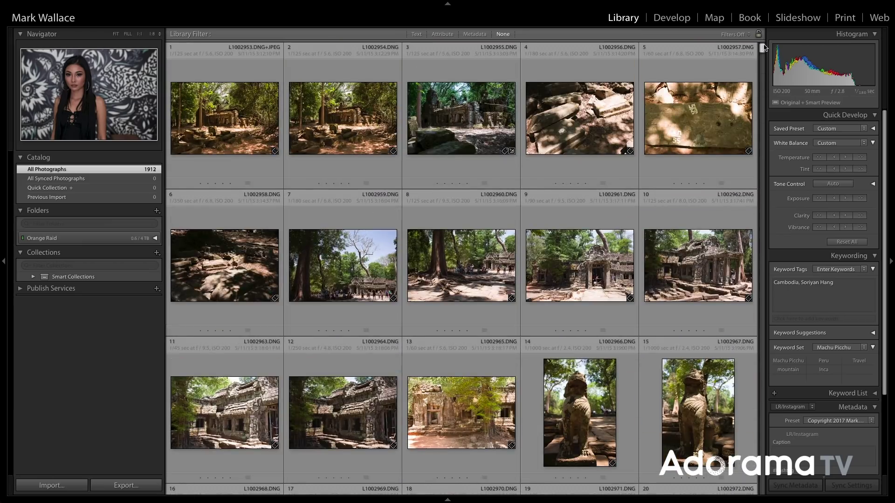
scroll(765, 50, down, 6)
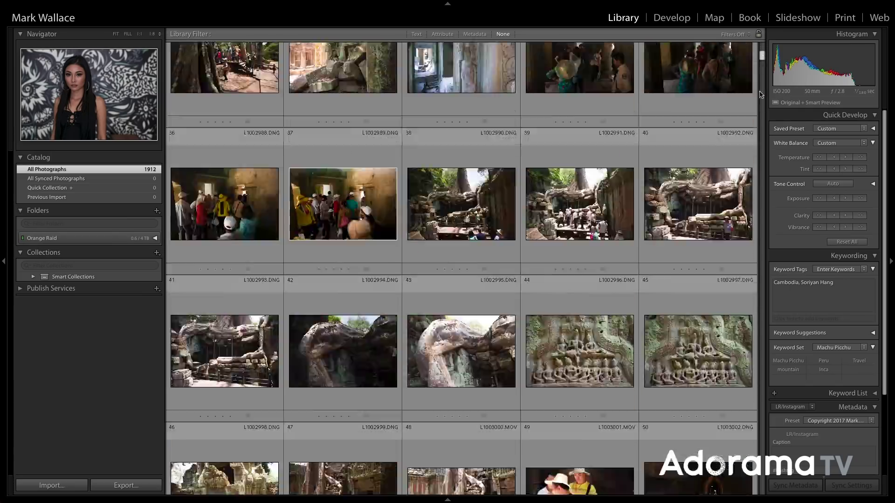
drag(761, 94, 762, 154)
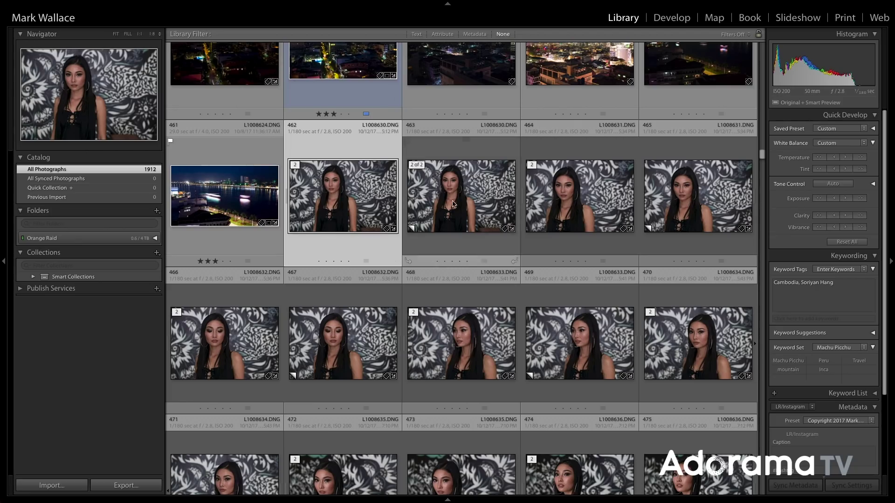
scroll(385, 214, down, 1)
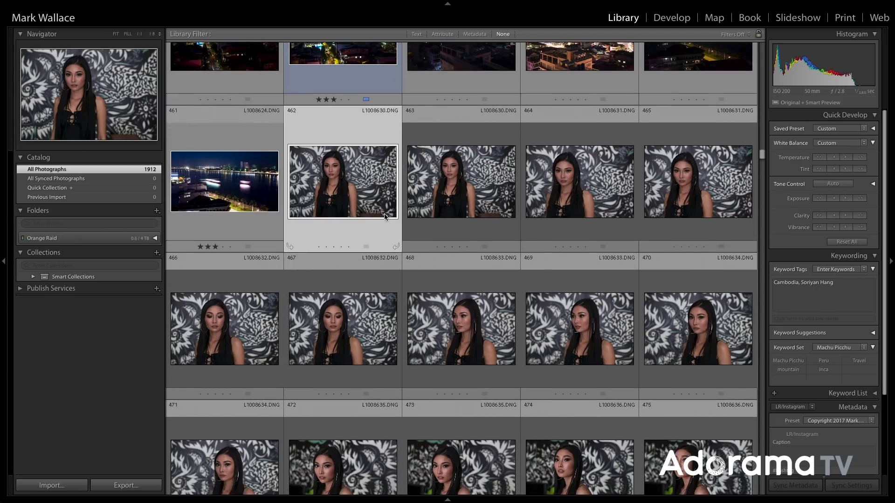
scroll(384, 214, down, 1)
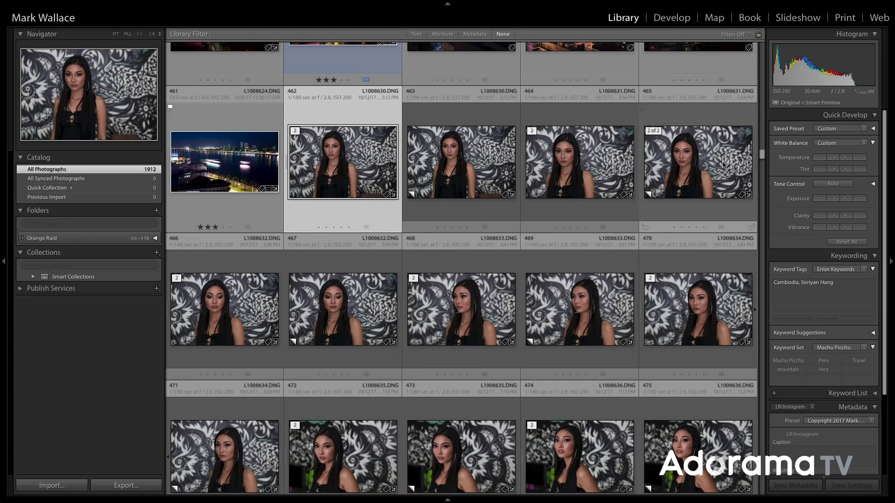
drag(763, 154, 762, 194)
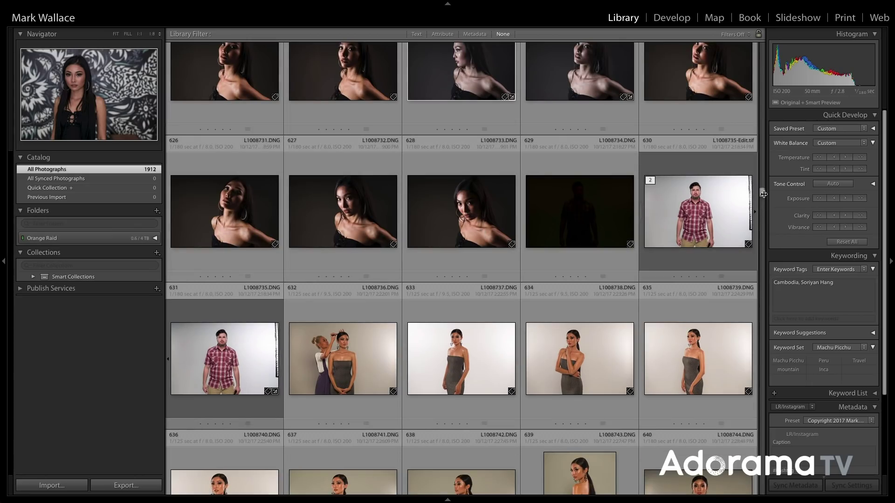
drag(762, 195, 763, 203)
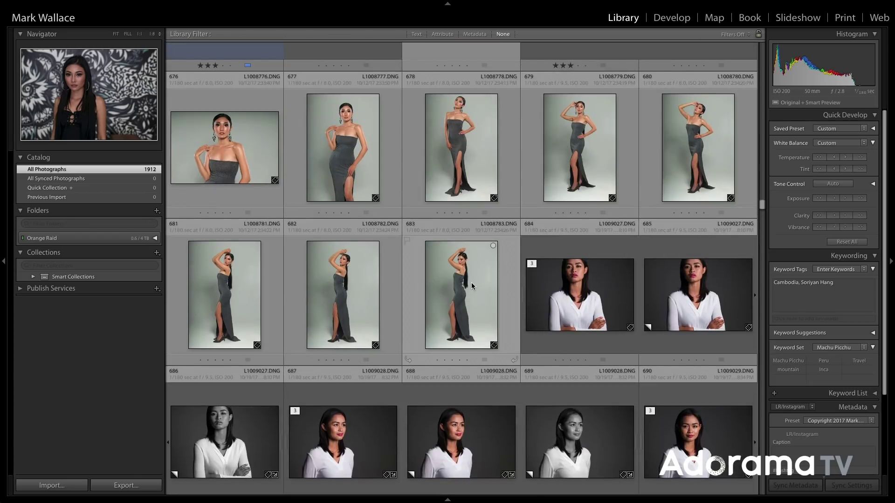
shift+click(471, 286)
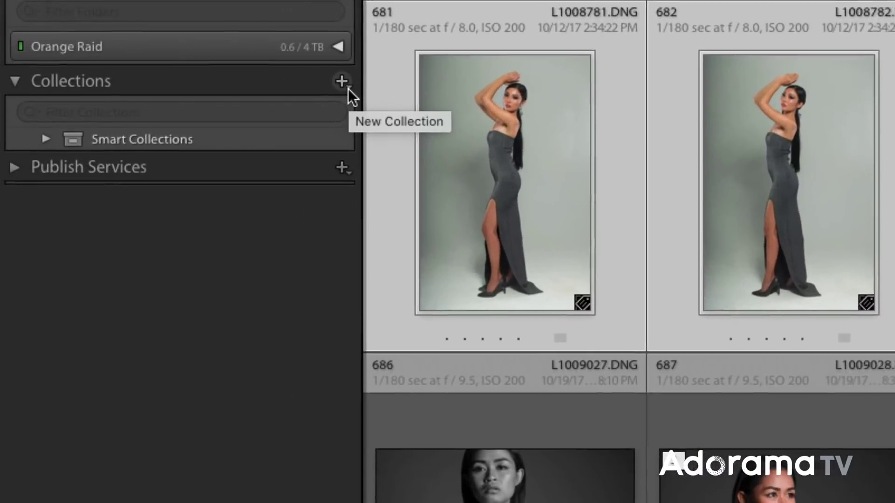
- Create a regular collection named with the model's first name that includes the selected photos
click(202, 212)
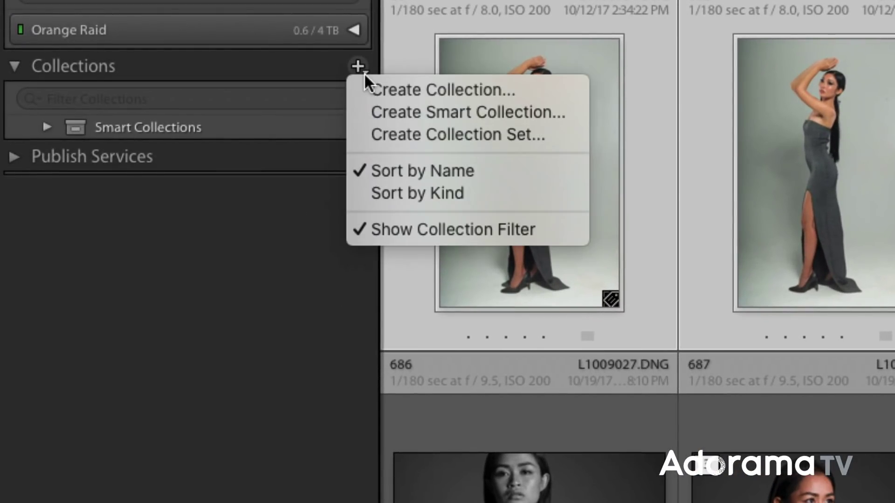
click(500, 88)
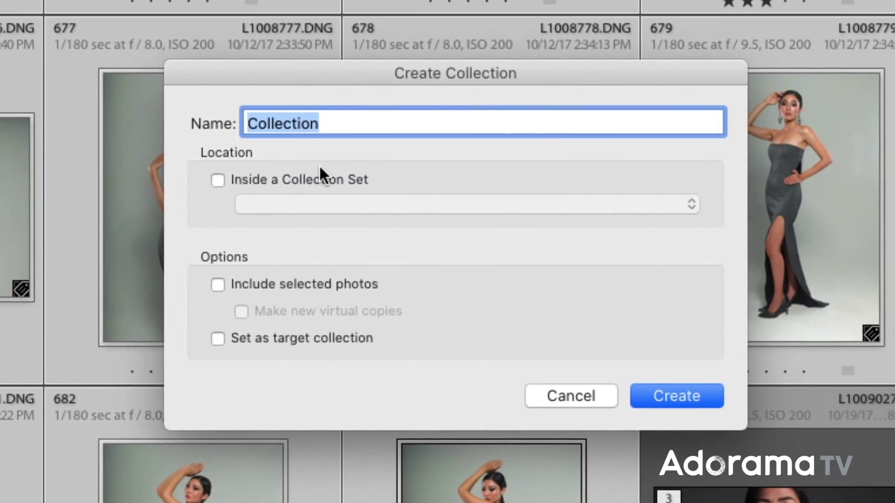
text(S)
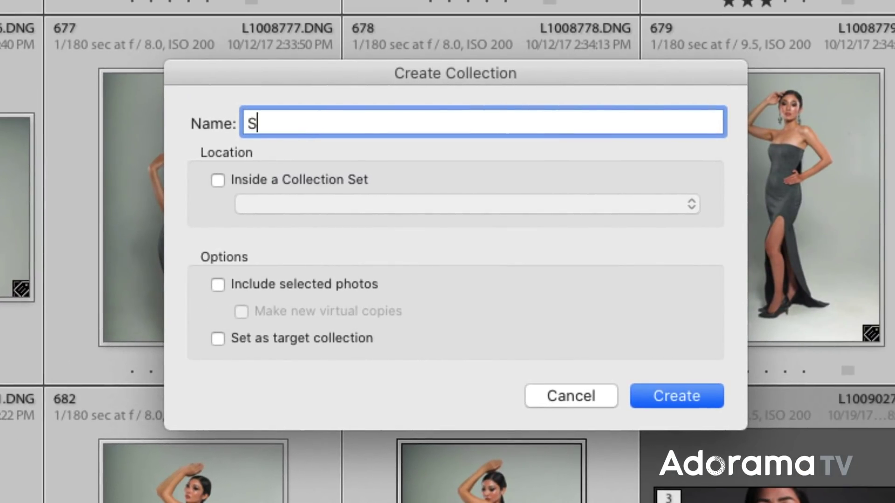
text(oriyan)
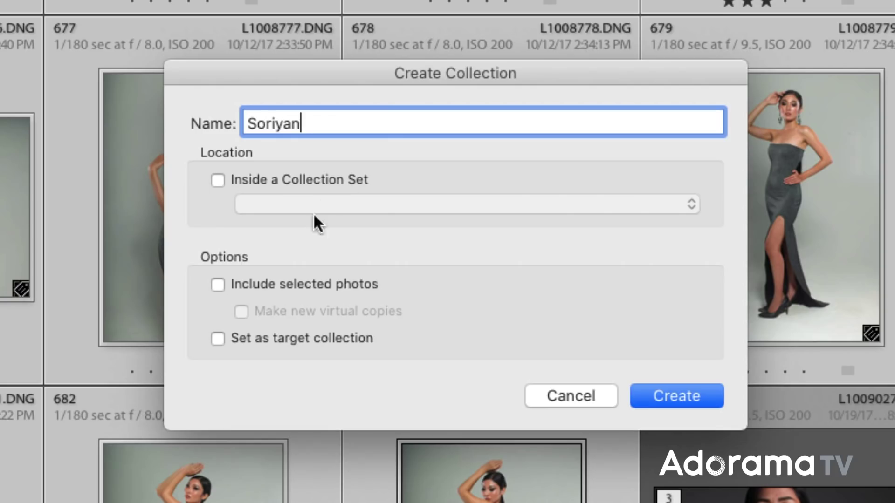
click(218, 283)
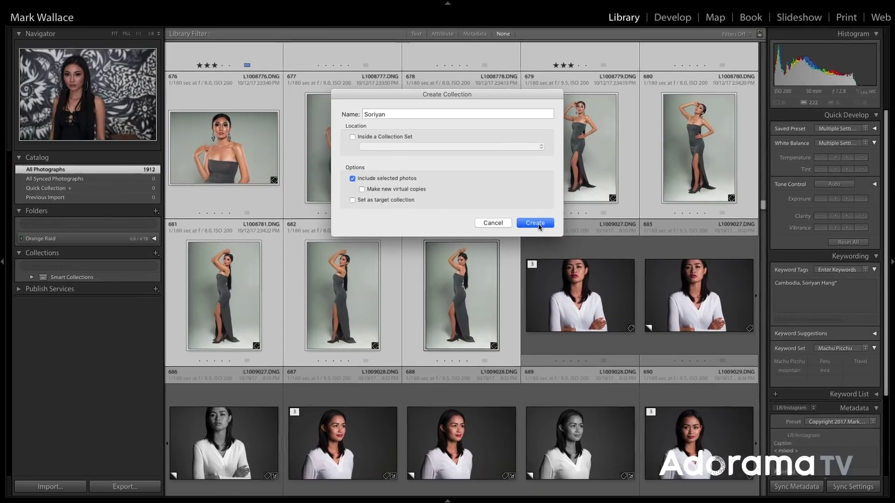
click(536, 223)
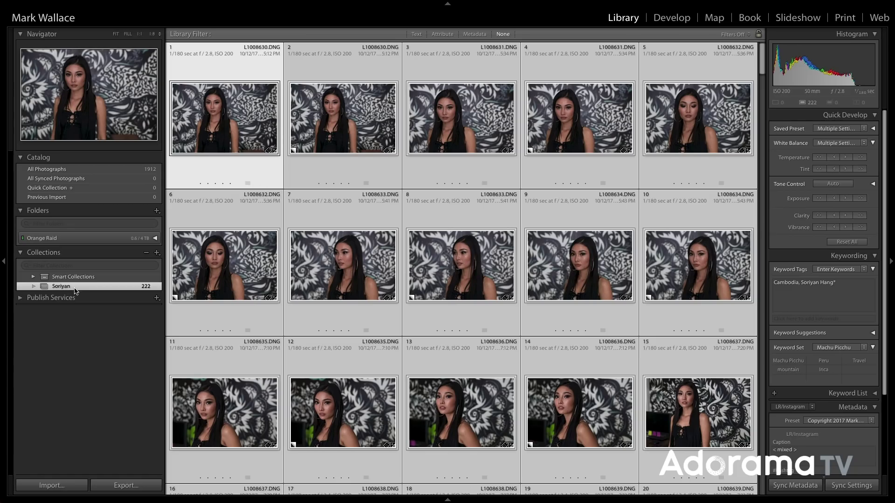
- Remove the two photos of the man in the plaid shirt, L1008735-Edit.tif and L1008735.DNG, from the new collection
drag(762, 62, 763, 389)
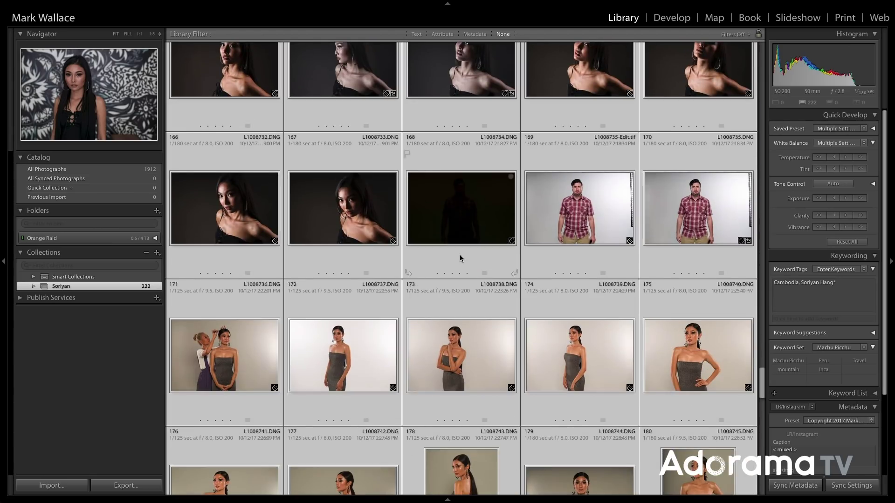
click(459, 255)
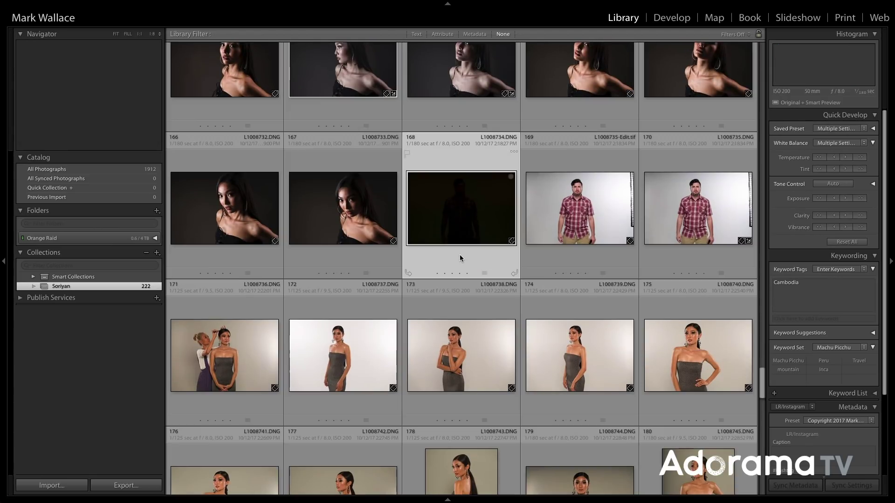
click(570, 220)
double_click(576, 214)
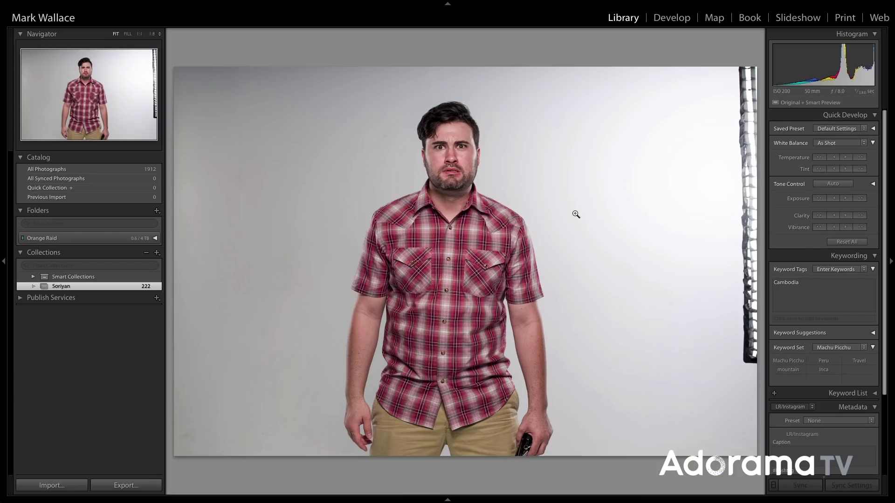
double_click(576, 214)
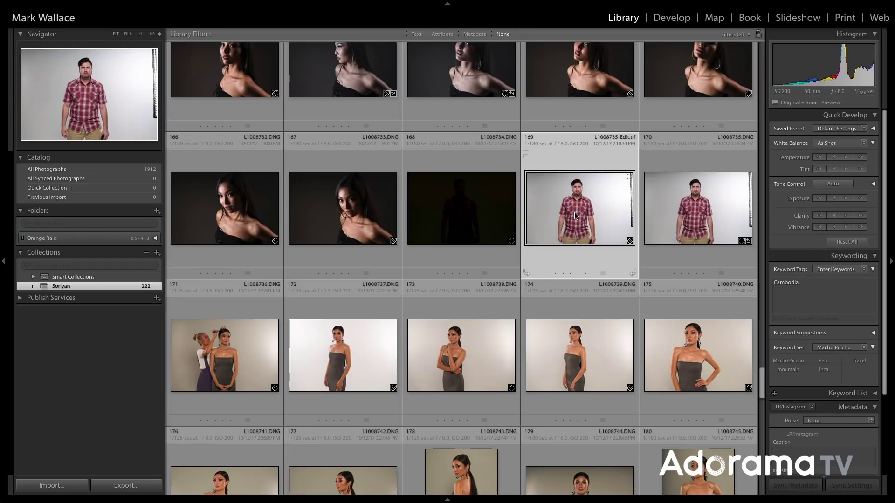
shift+click(676, 211)
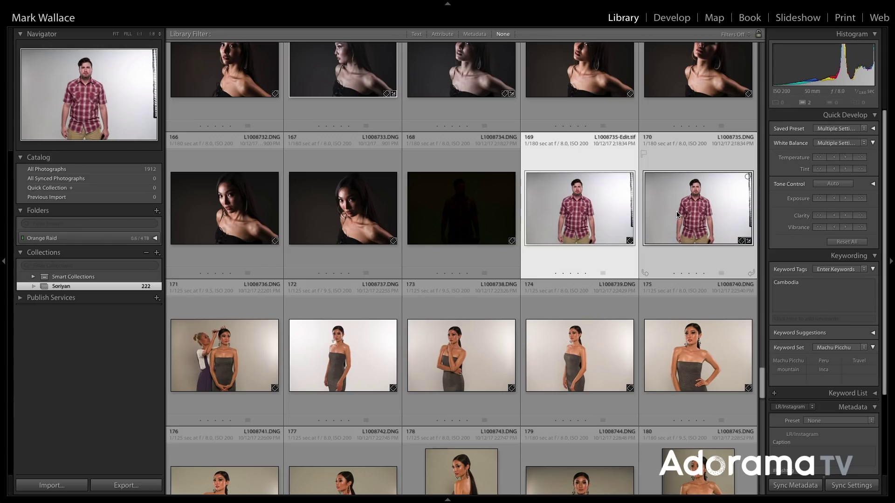
key(Delete)
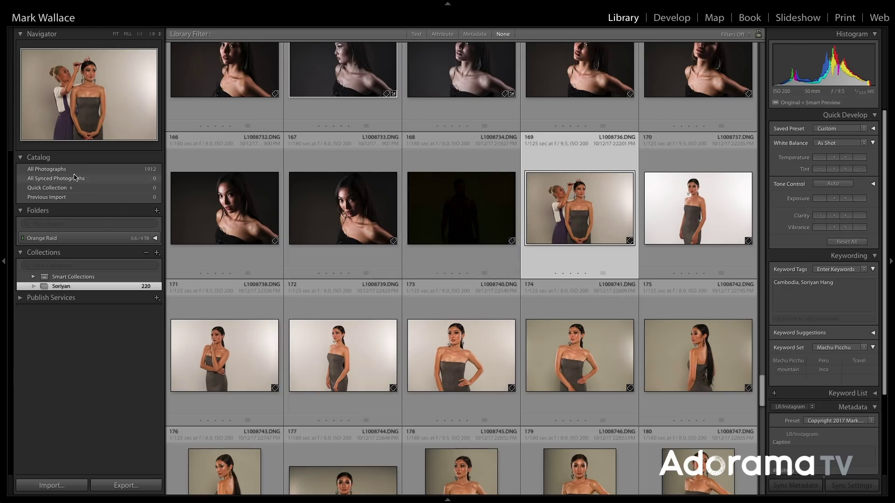
- Return to All Photographs and select the first portrait of the woman in the white top, photo 684
click(92, 170)
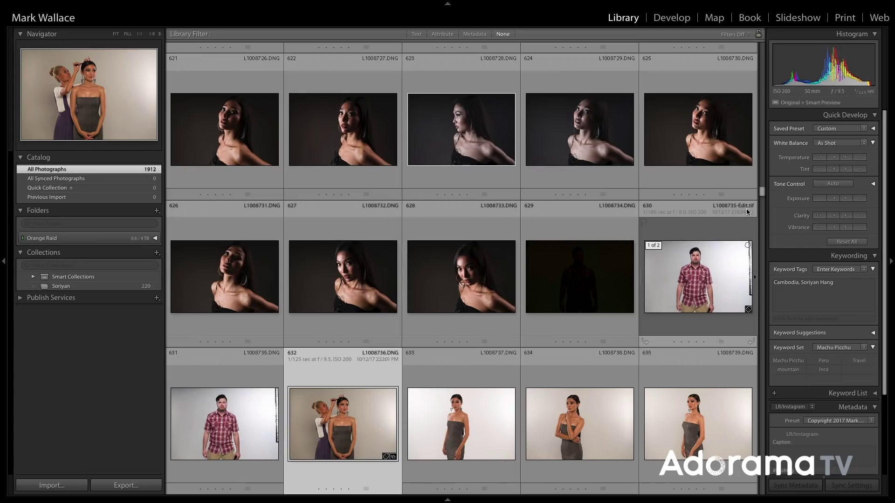
drag(762, 191, 763, 206)
click(590, 188)
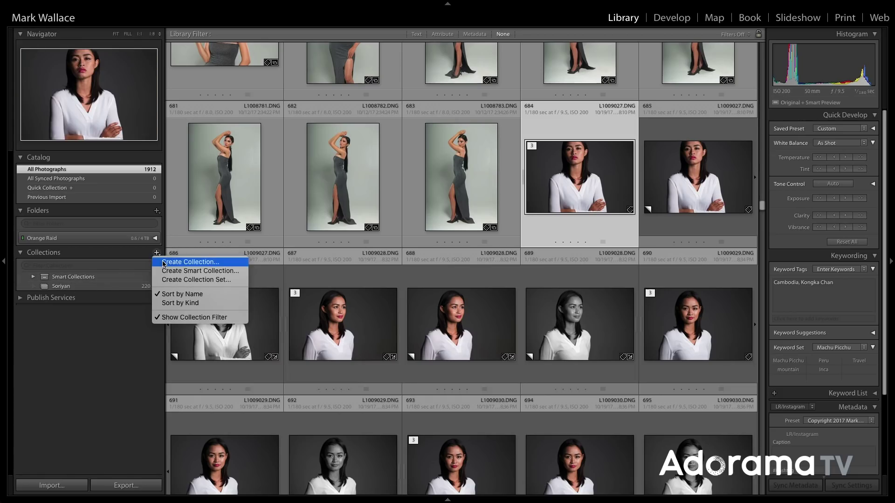
- Create a second collection named with this model's first name, with Include selected photos turned off
click(189, 262)
text(Kongka)
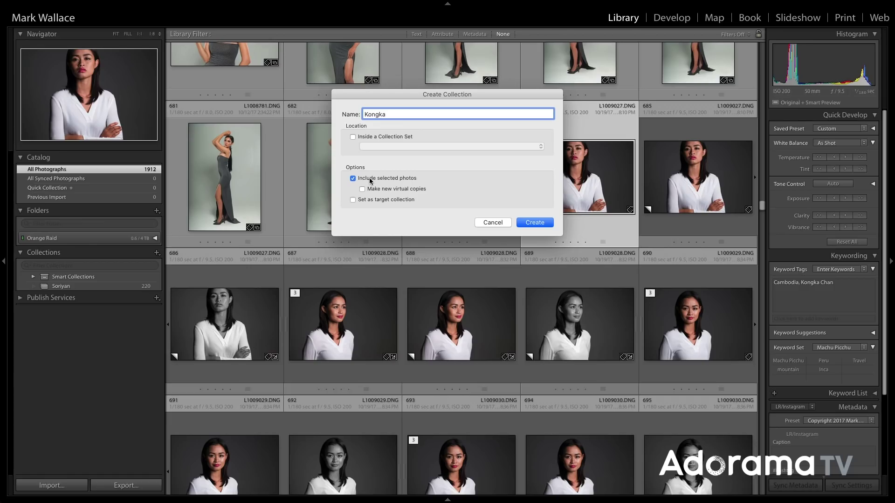
click(370, 180)
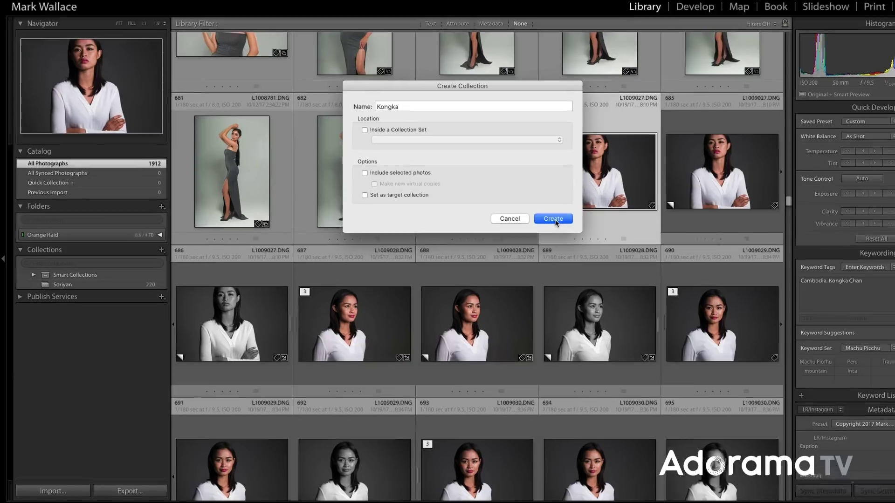
click(544, 227)
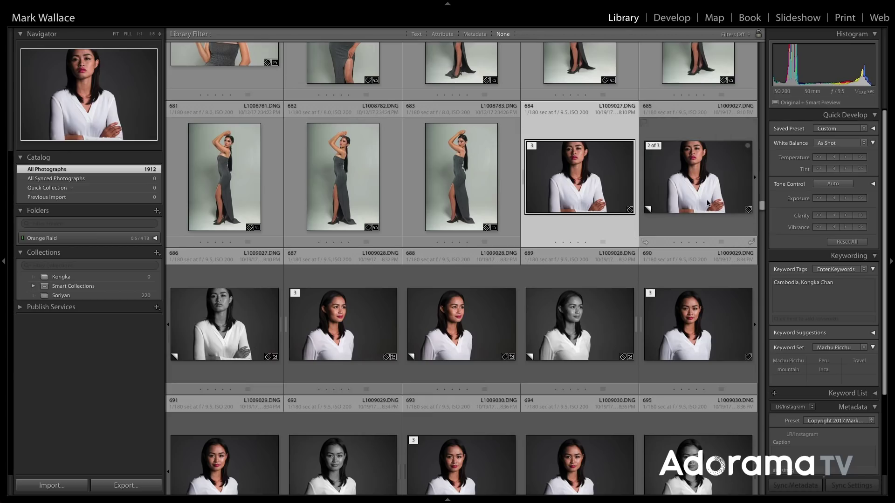
- Add photo 684 to the new empty collection, along with the whole range from it through photo 1220
drag(602, 191, 95, 277)
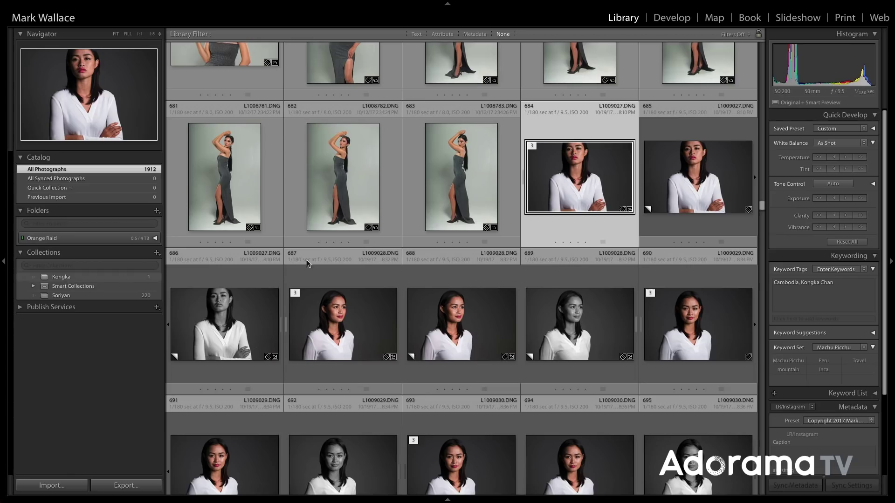
drag(577, 188, 84, 278)
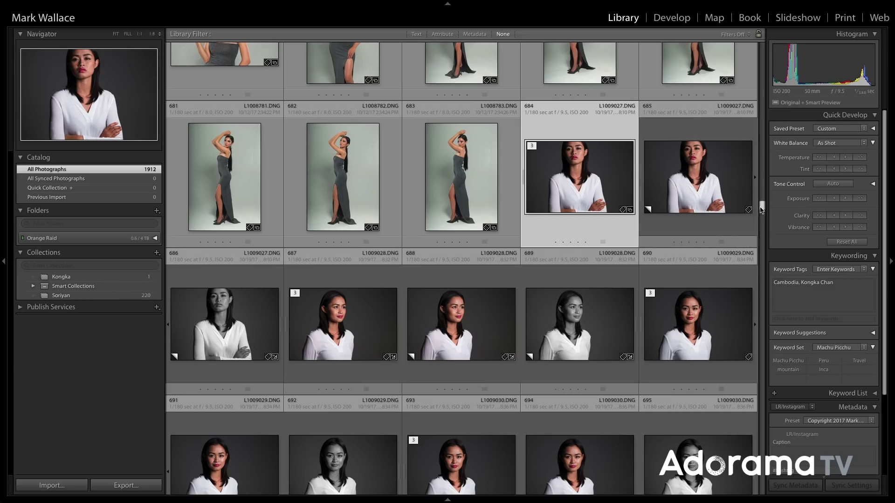
drag(763, 209, 761, 329)
scroll(559, 242, up, 2)
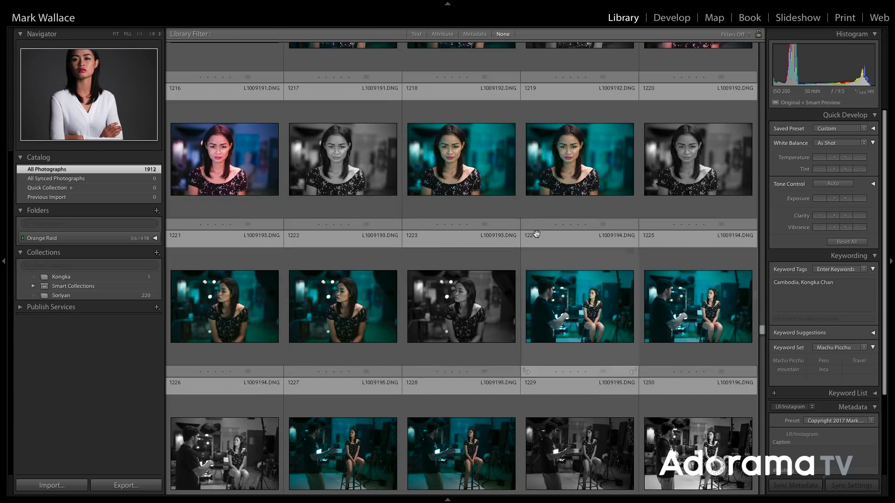
key(j)
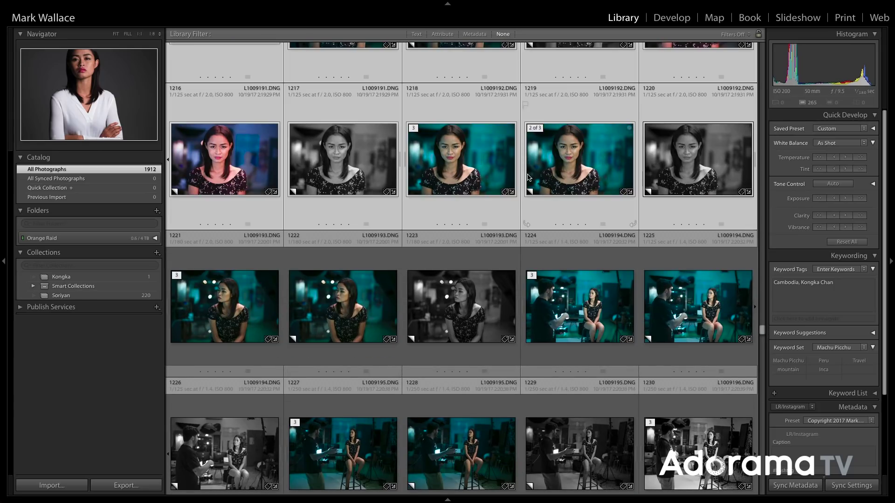
drag(234, 164, 94, 278)
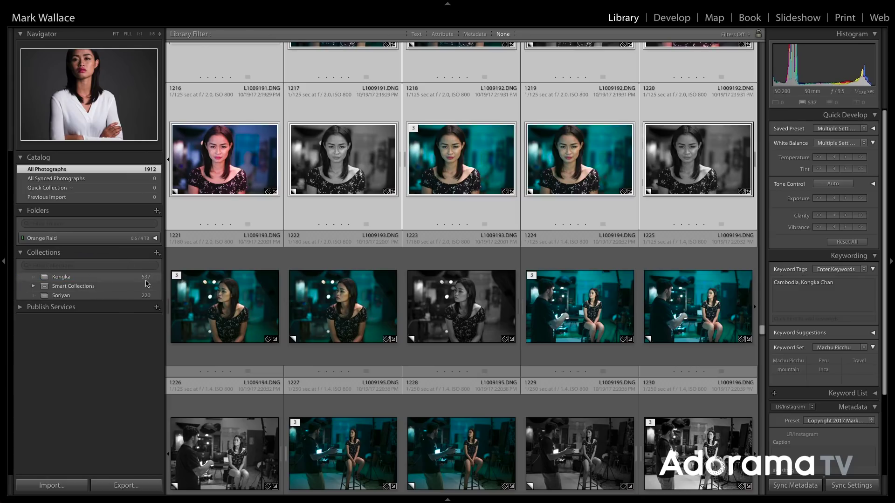
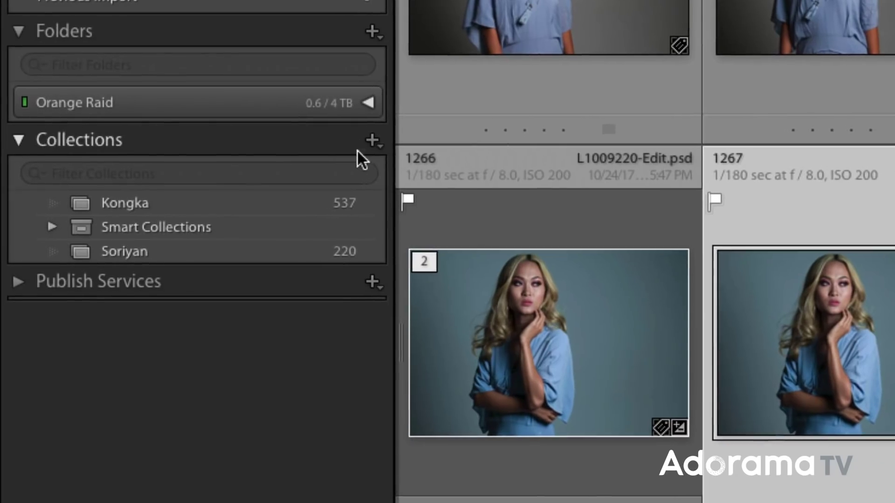
- Start a new smart collection and name it with the name of the model in the blue dress
click(372, 141)
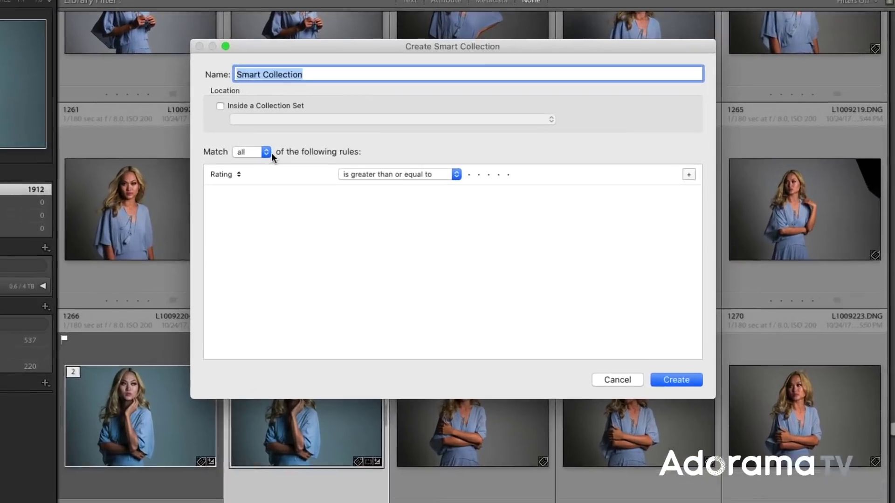
text(Ni)
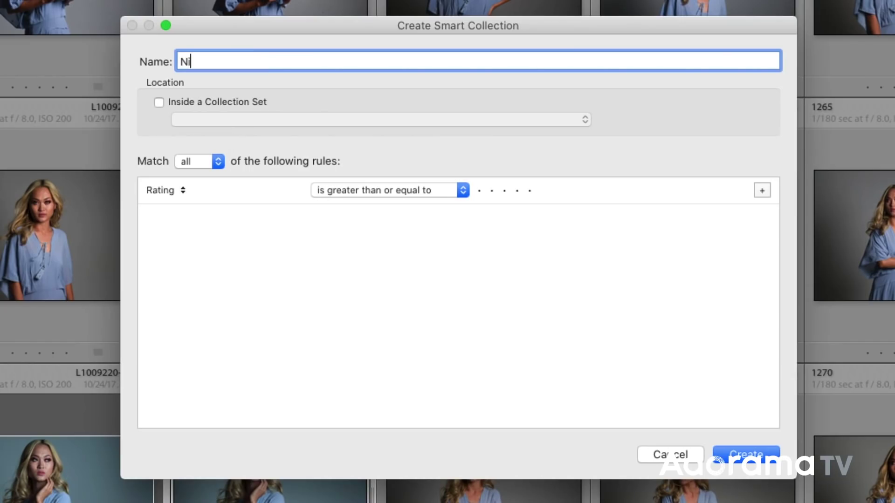
text(kki Nikki)
- Set the smart collection's rule to Keywords contains this model's name, matching all rules, and create it
click(180, 189)
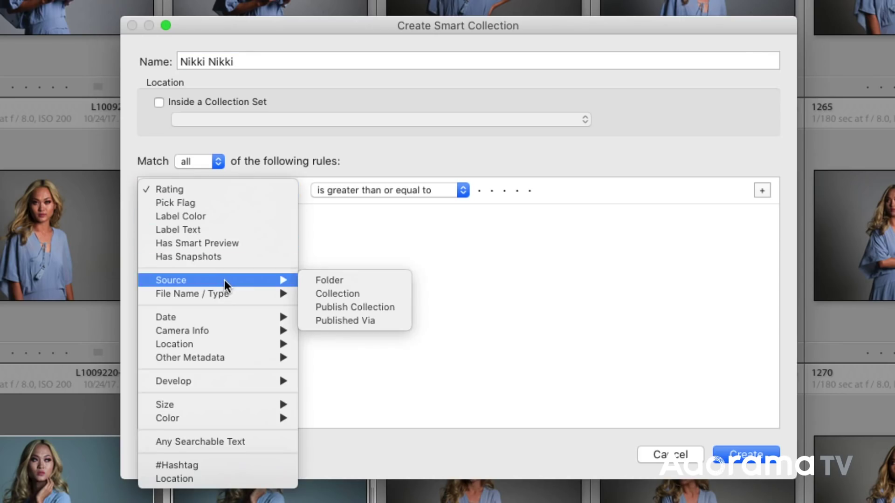
mouse_move(221, 344)
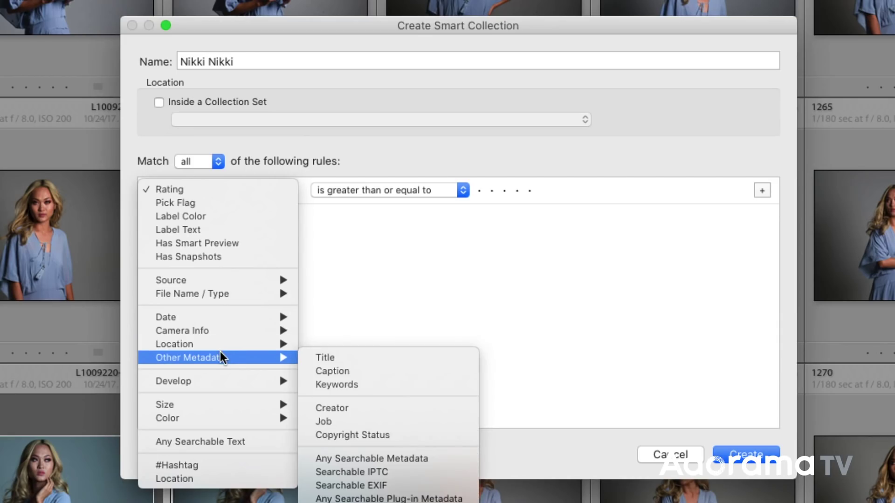
click(357, 386)
click(490, 191)
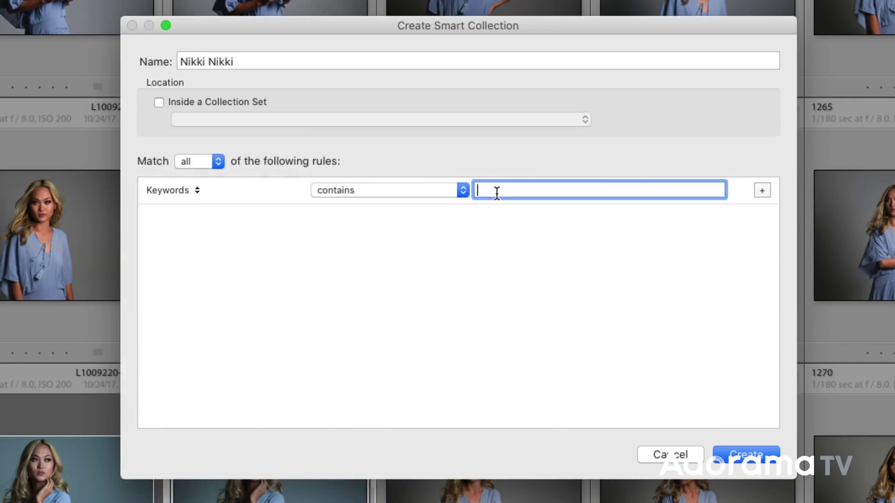
text(Nikki Nikki)
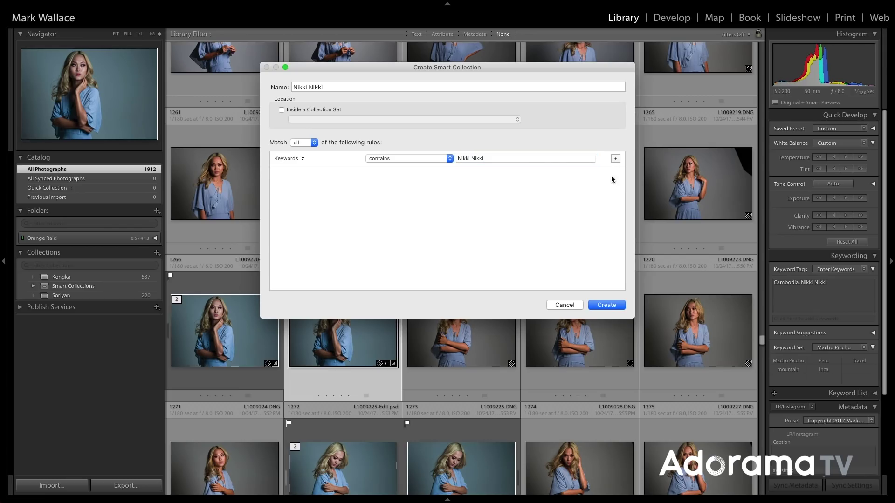
click(607, 305)
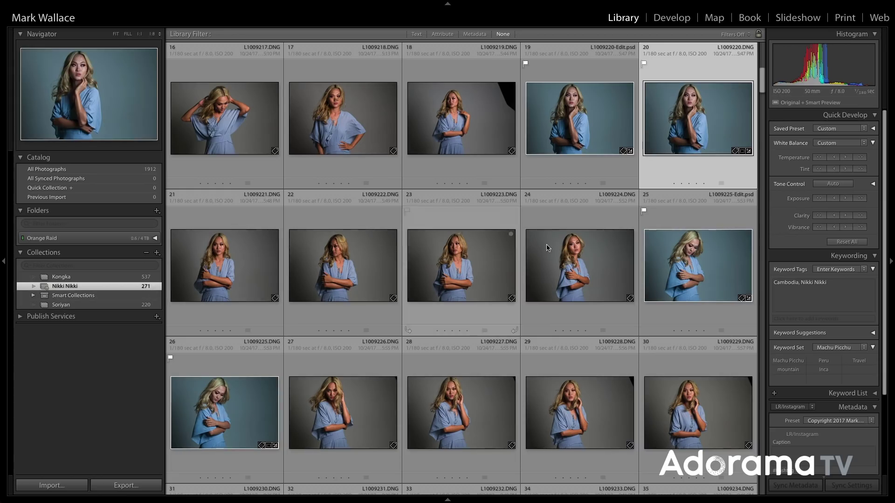
- Browse the new smart collection to check which photos its keyword rule gathers
scroll(582, 243, down, 5)
scroll(446, 254, down, 3)
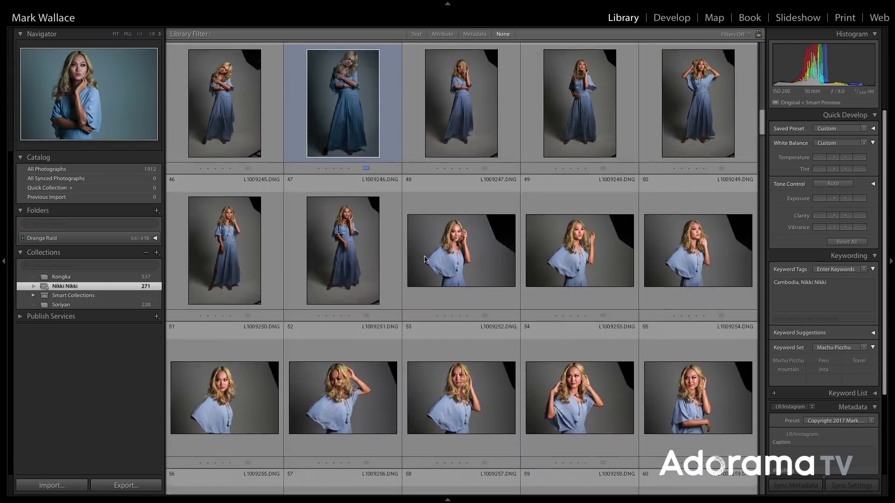
click(470, 261)
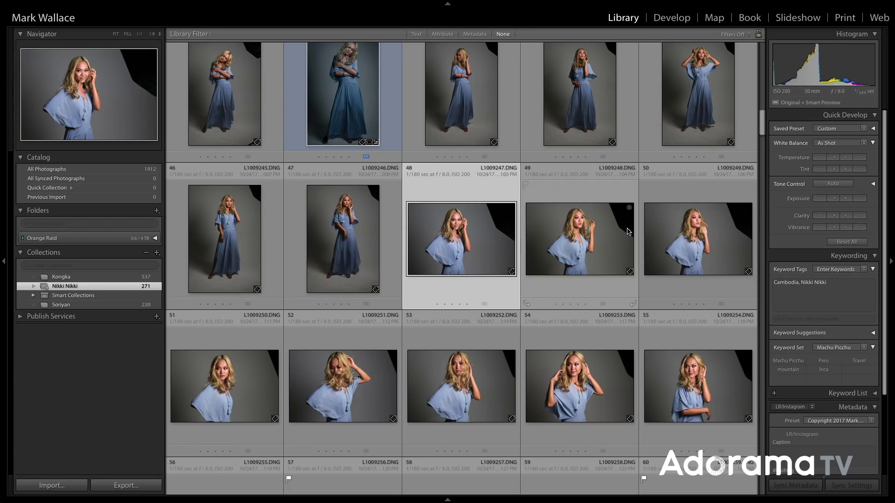
scroll(496, 241, up, 10)
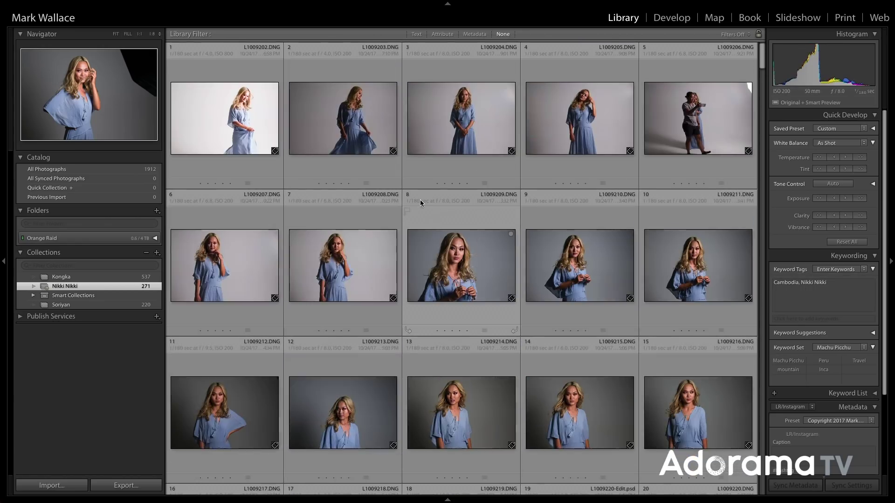
- Return to All Photographs and add the blue-dress model's name as a keyword to the first temple photo, L1002953.DNG
click(92, 170)
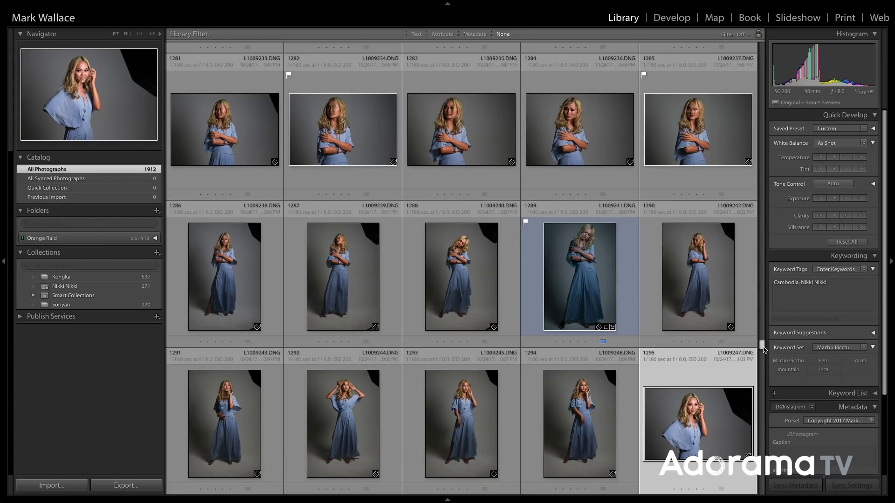
drag(764, 348, 764, 41)
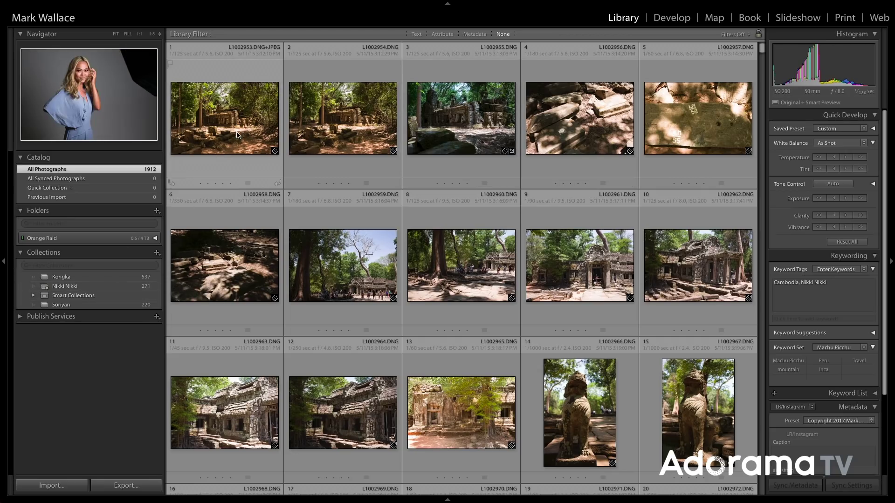
click(236, 134)
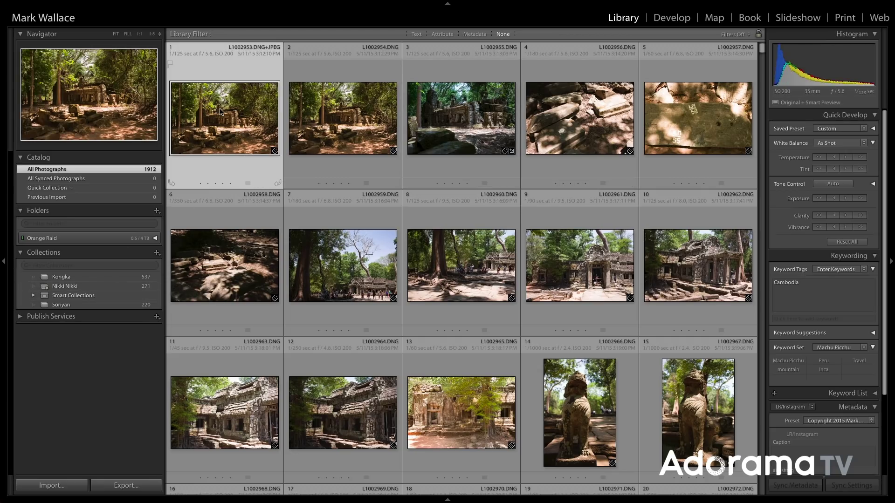
click(835, 289)
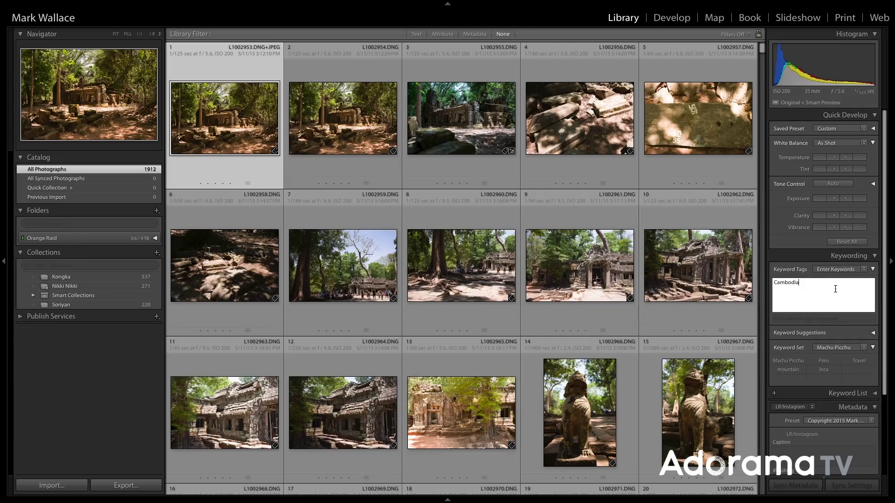
text(, nikki Nikki)
key(Return)
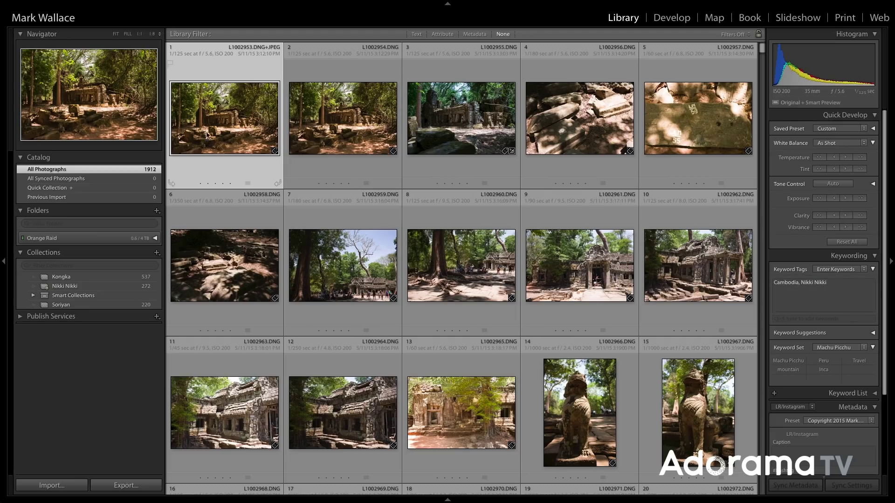
- Open the smart collection and remove the model's name from the temple photo's keywords, keeping Cambodia
click(65, 286)
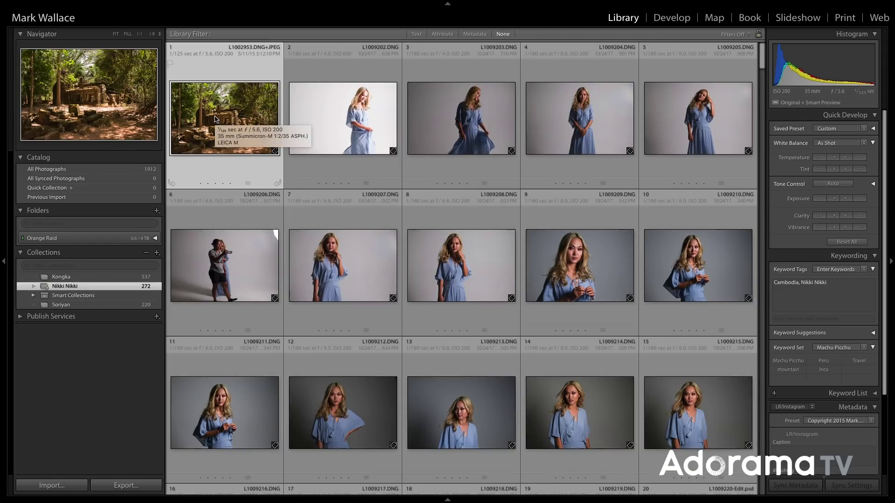
click(832, 282)
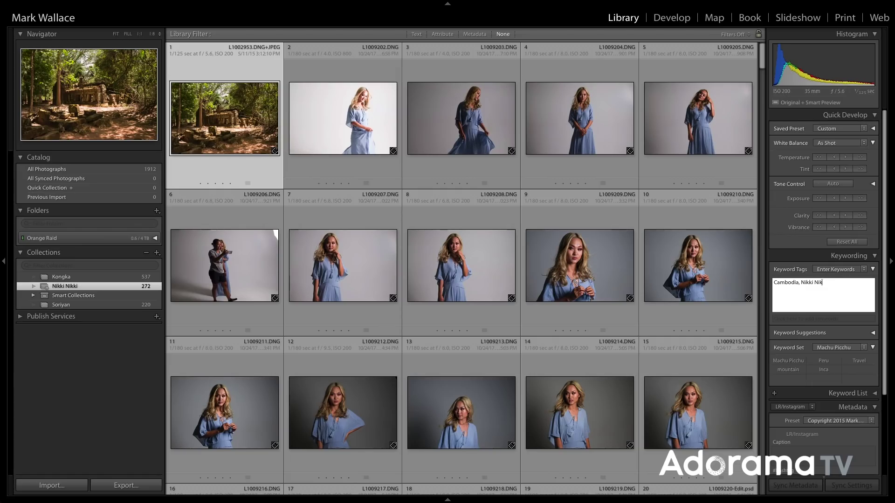
key(BackSpace)
key(BackSpace)
key(BackSpace)
key(BackSpace)
key(BackSpace)
key(BackSpace)
key(BackSpace)
key(Return)
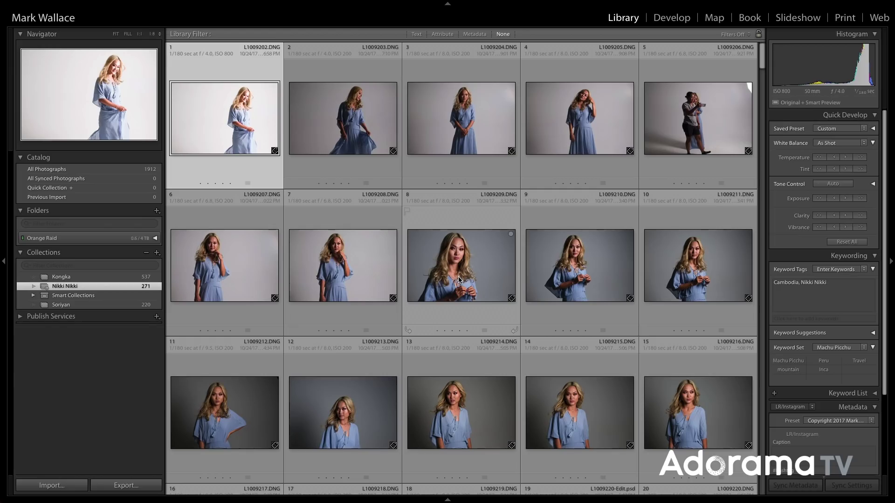
- Edit the blue-dress model's smart collection to add the rule Pick Flag is flagged, and save it
mouse_move(460, 279)
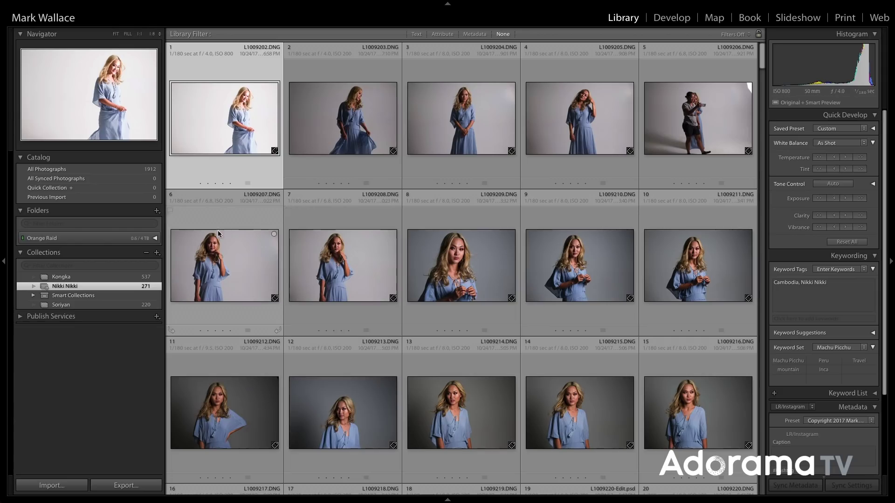
right_click(90, 287)
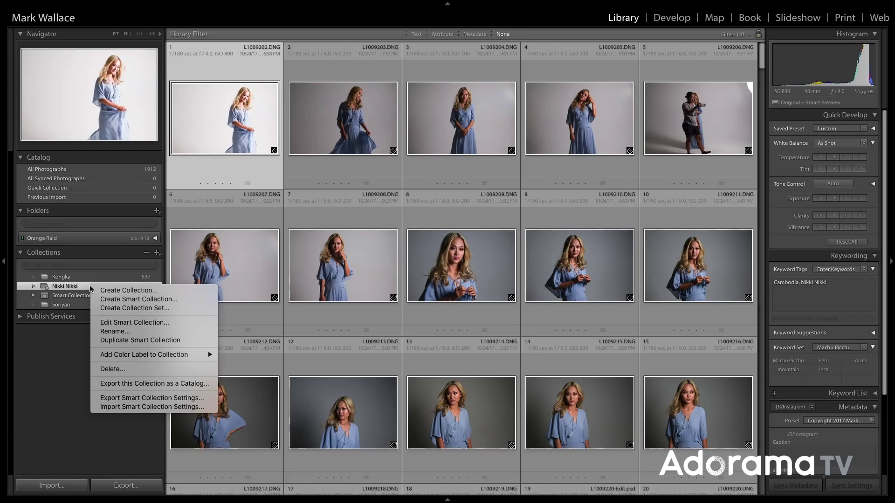
click(146, 323)
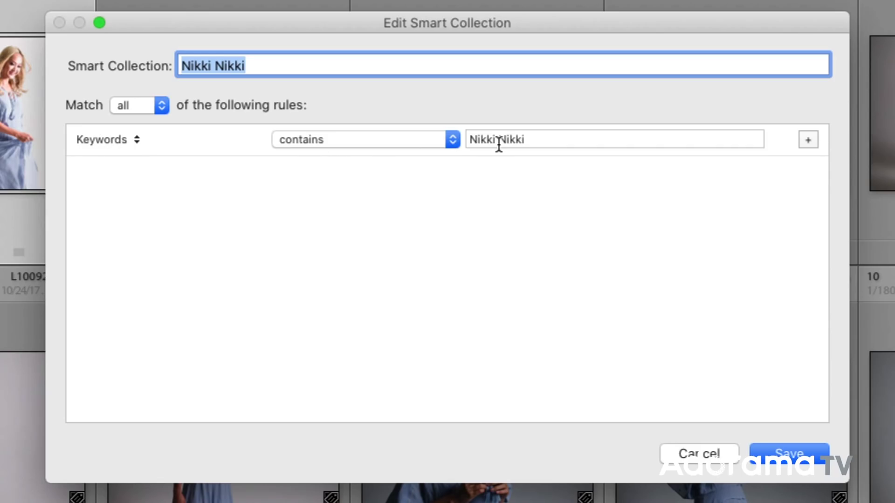
click(808, 140)
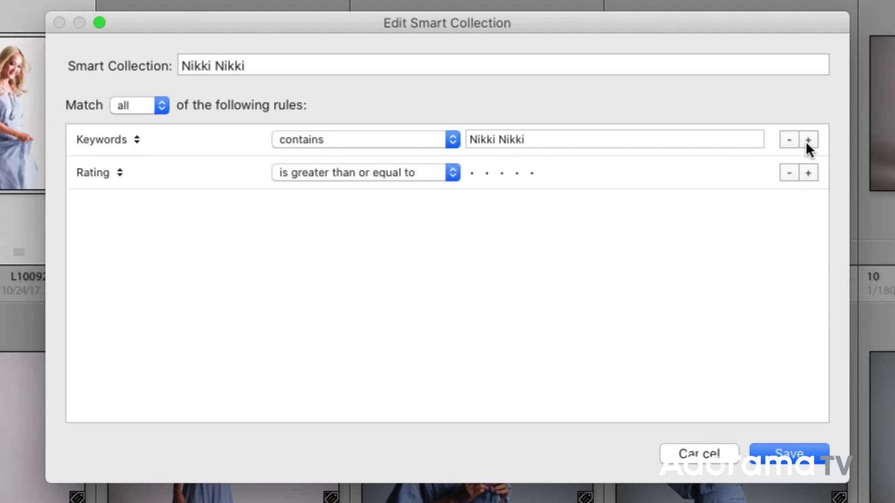
click(91, 174)
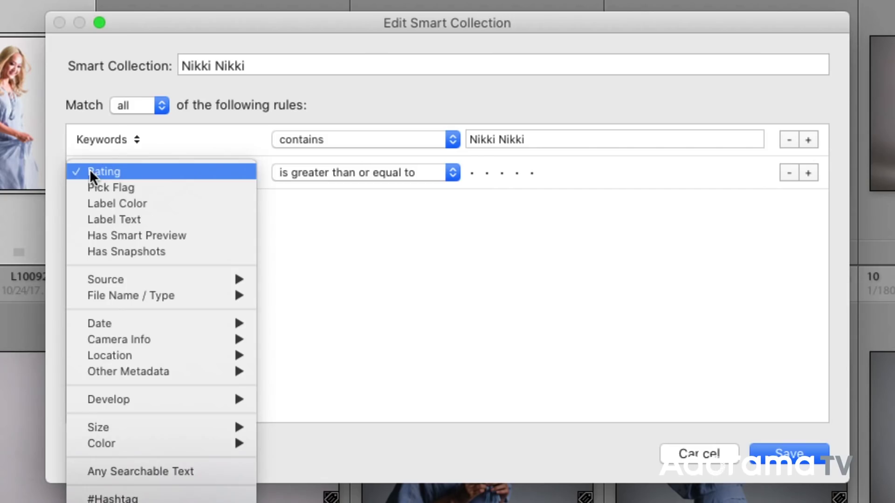
click(132, 188)
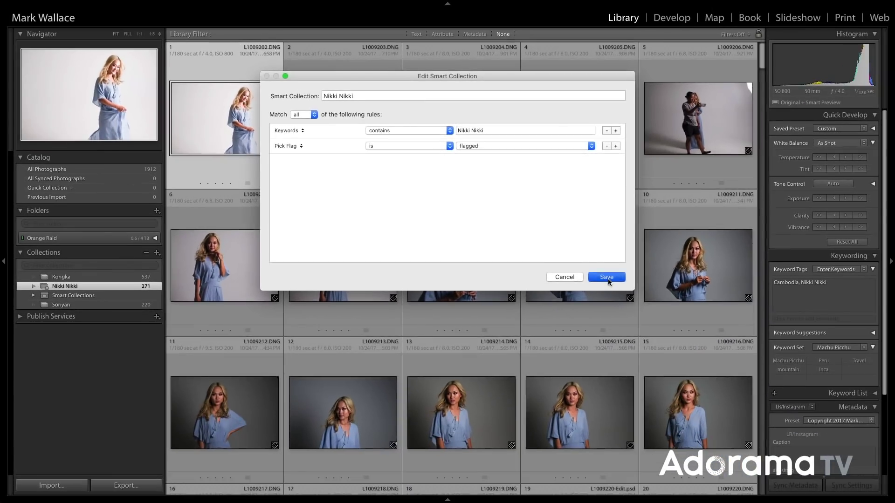
click(607, 277)
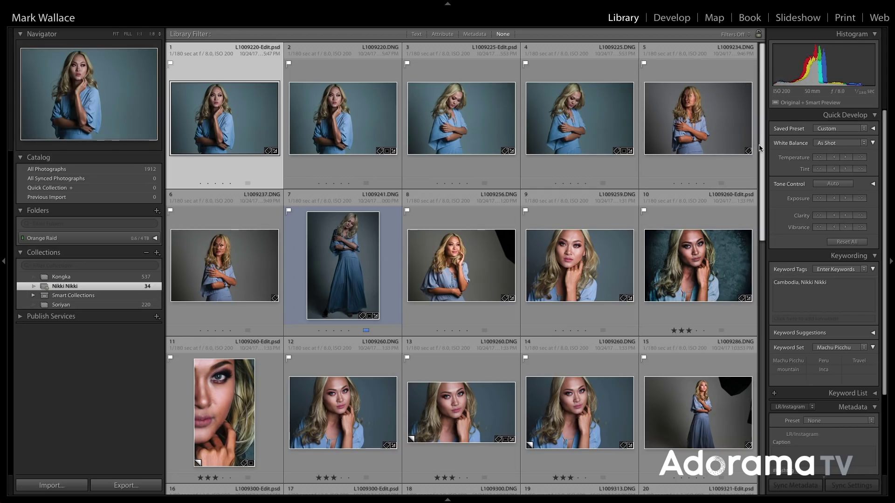
mouse_move(763, 137)
mouse_down()
mouse_move(760, 375)
mouse_move(761, 135)
mouse_up()
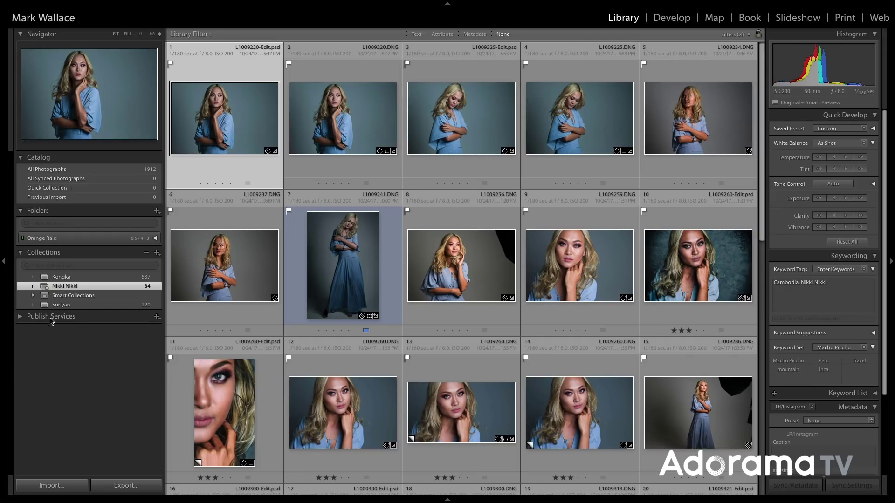
click(59, 278)
click(59, 285)
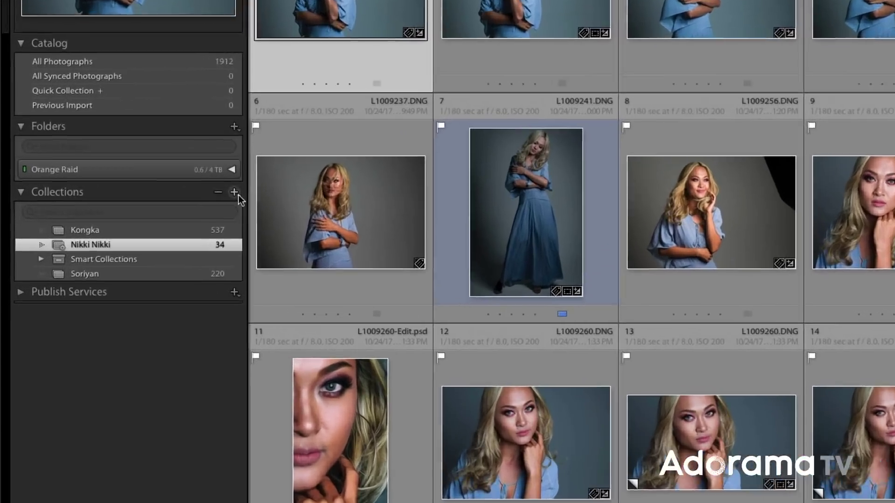
- Create a top-level collection set named Models
click(156, 252)
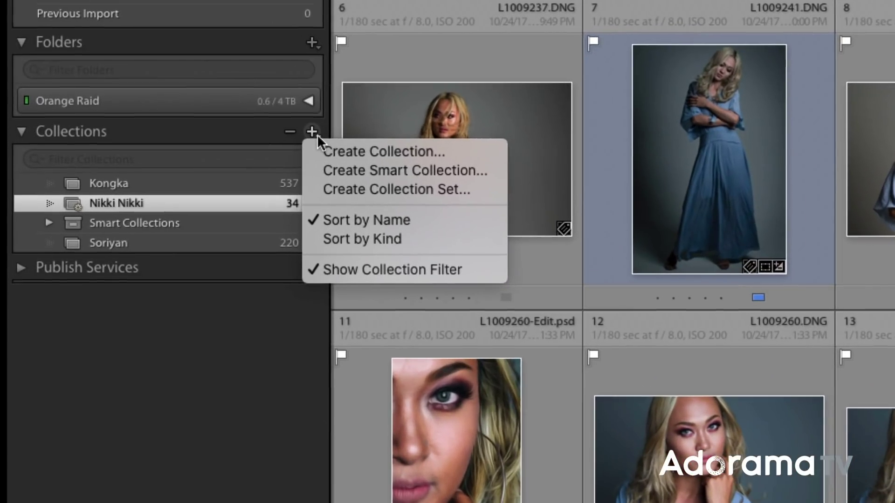
click(474, 191)
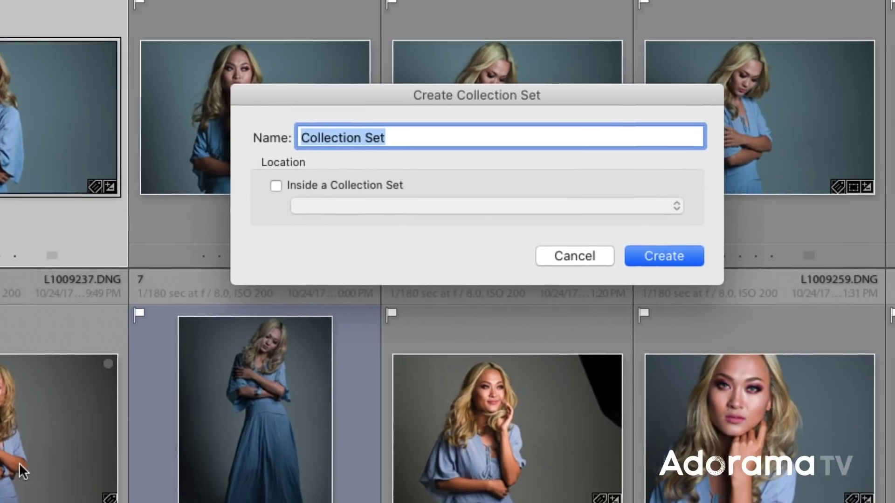
text(Models)
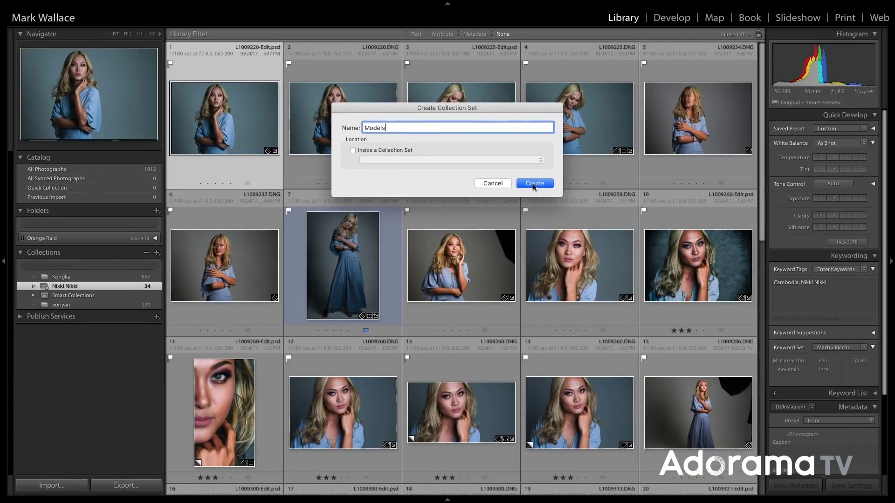
click(645, 265)
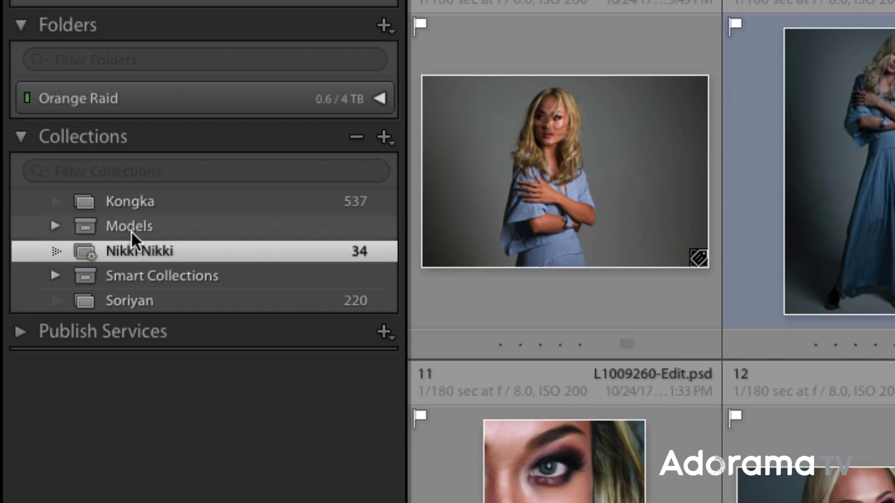
- Move the two regular model collections and the model's smart collection into the Models set
click(134, 203)
drag(86, 198, 113, 220)
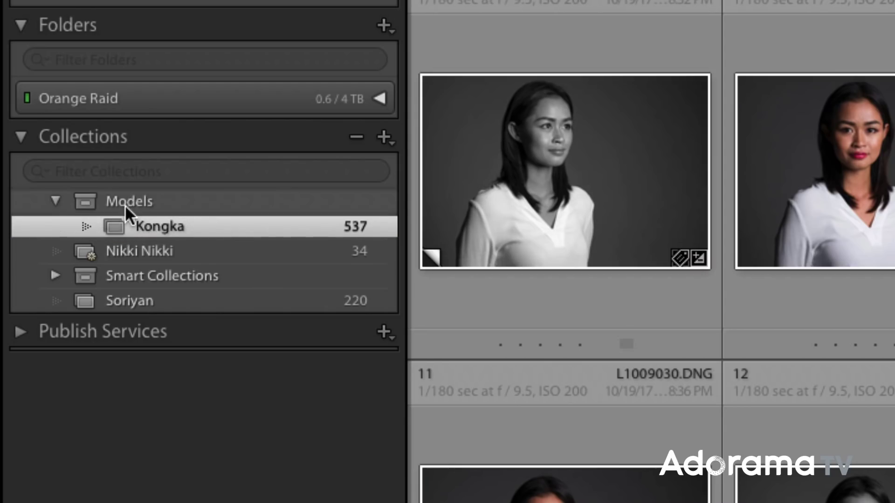
click(100, 251)
drag(86, 250, 103, 200)
click(85, 298)
drag(85, 299, 115, 206)
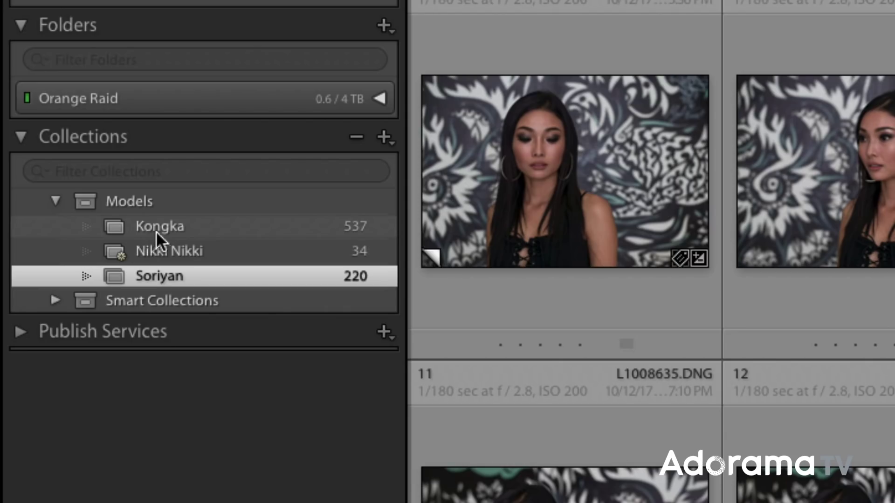
- Create a regular collection named Temples outside any collection set and make it the target collection
click(169, 254)
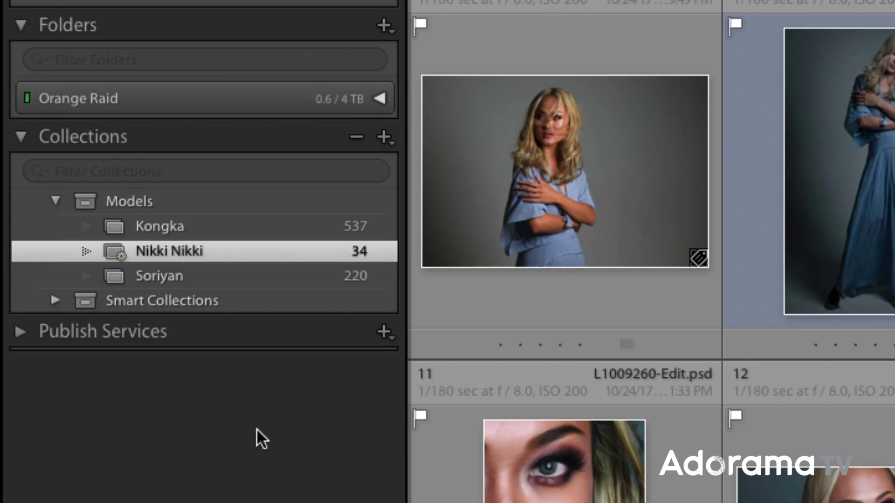
click(387, 137)
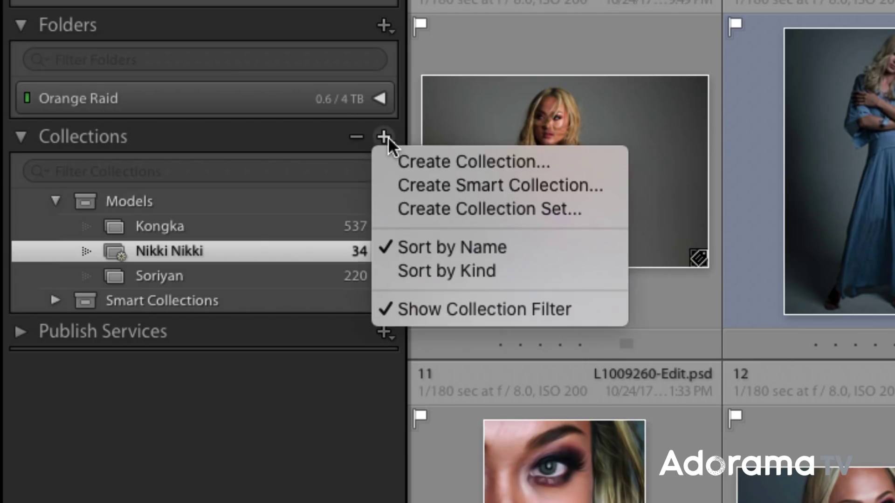
click(485, 166)
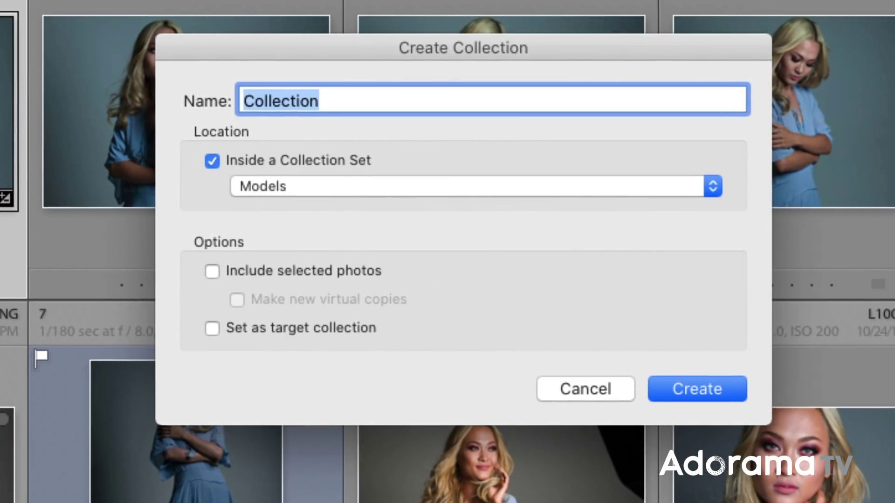
text(Temples)
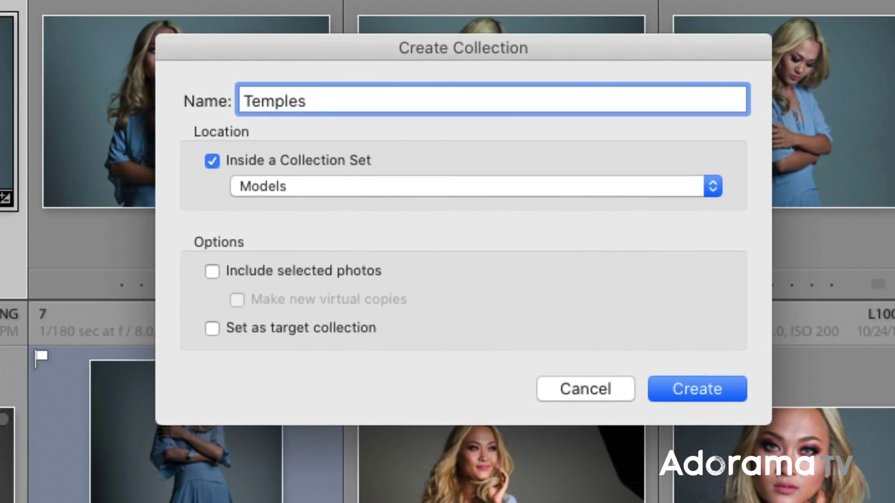
click(356, 160)
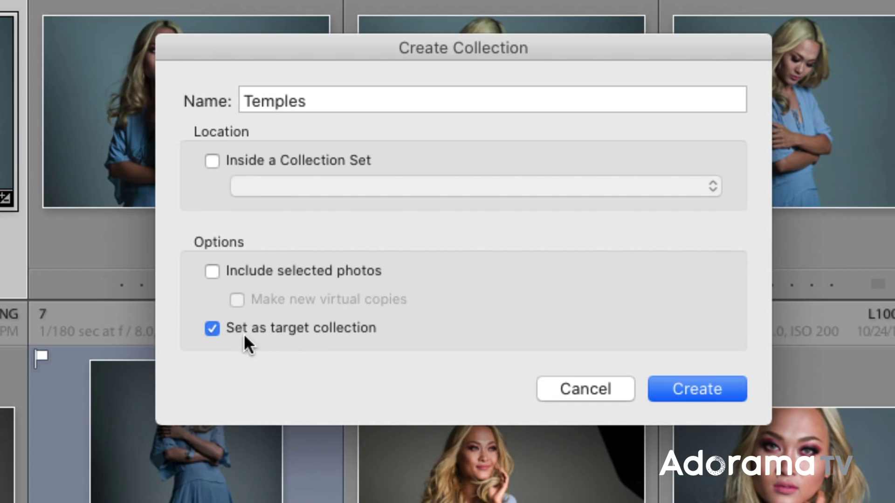
click(731, 389)
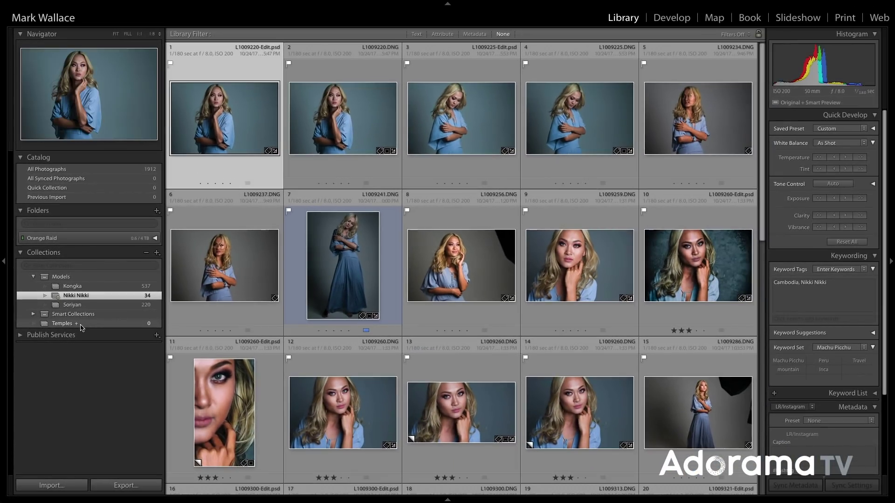
- Show all catalog photographs and add the temple photos L1002962.DNG and L1002963.DNG to the Temples target collection
click(74, 170)
drag(761, 340, 761, 46)
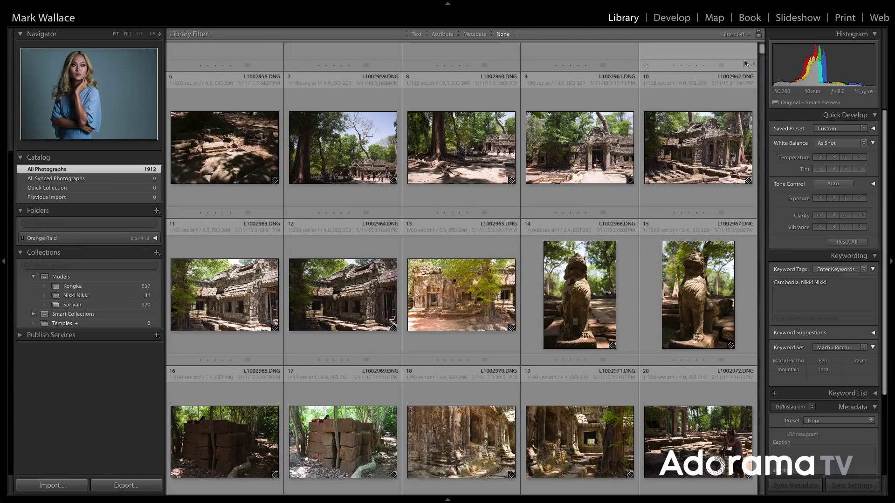
mouse_move(684, 131)
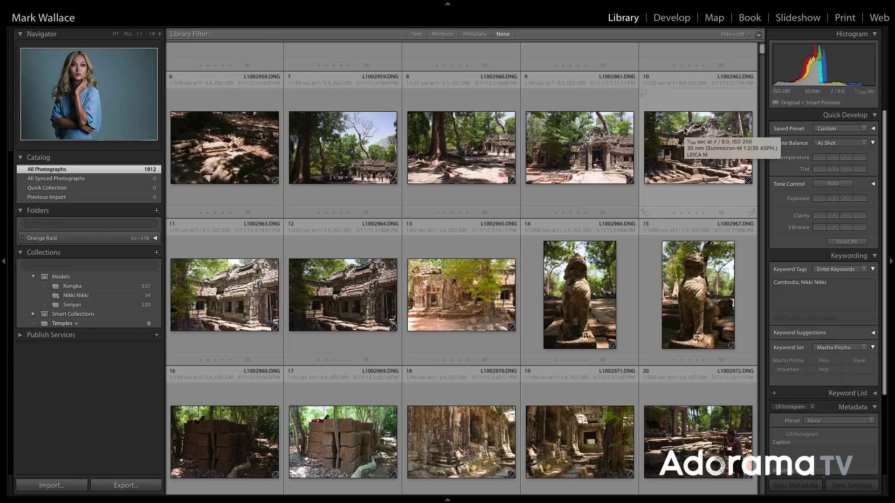
click(684, 131)
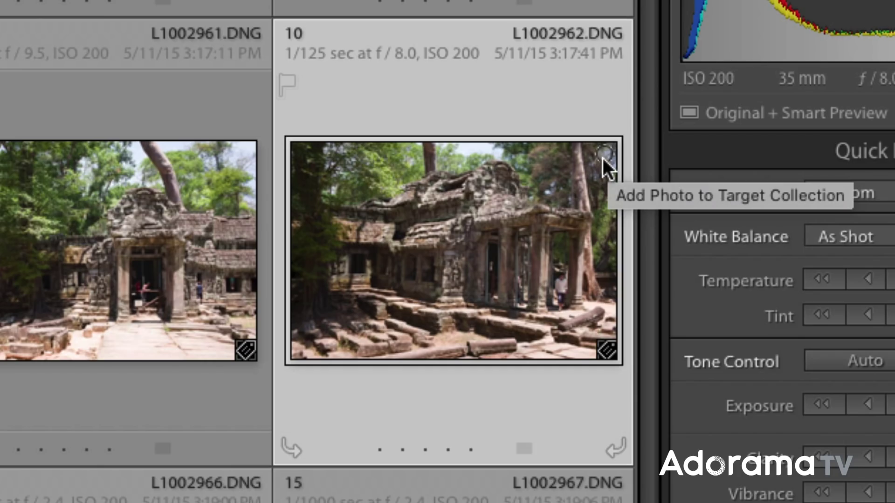
click(604, 154)
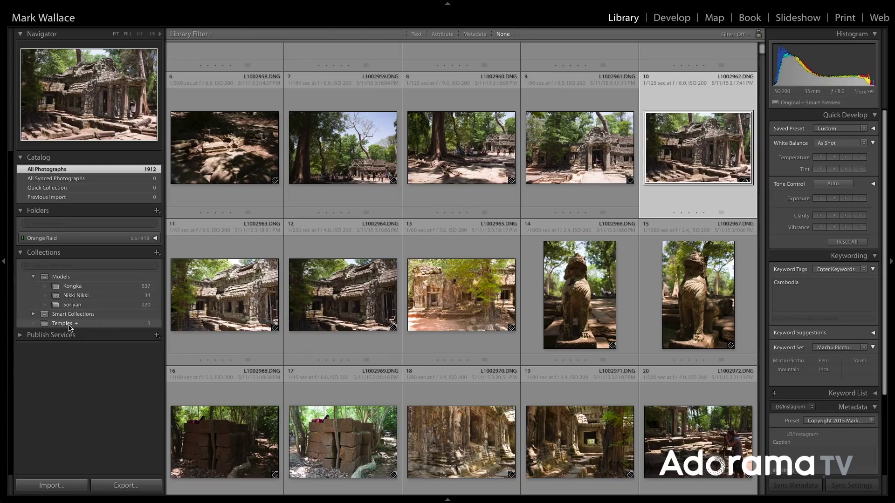
click(227, 281)
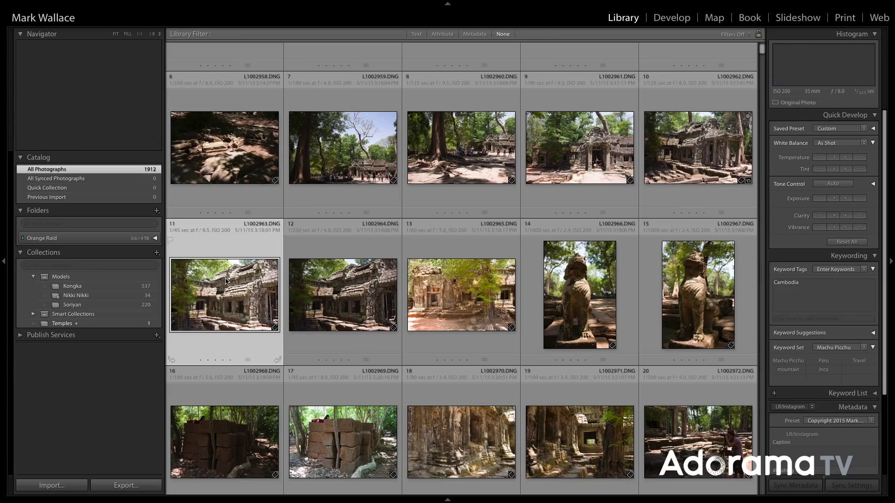
key(b)
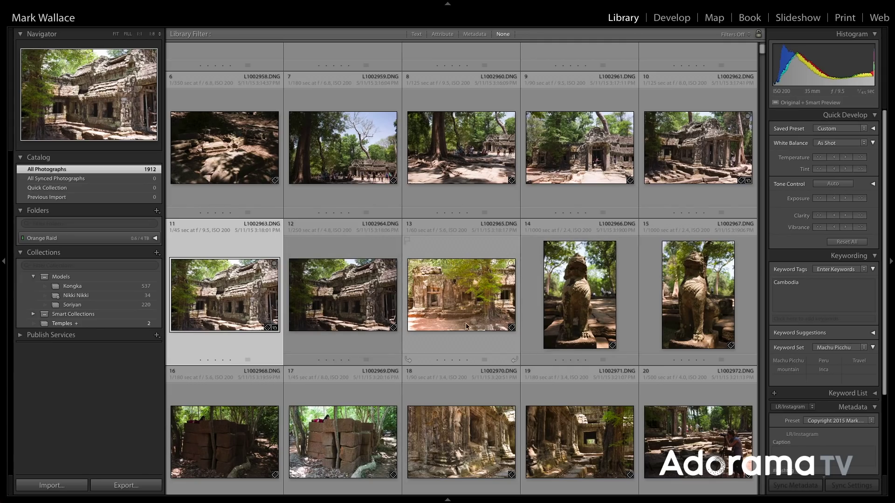
- Add the carved wall photo L1002975.DNG and the tree-root temple photo L1002978.DNG to the Temples target collection
scroll(456, 326, down, 2)
scroll(455, 324, down, 3)
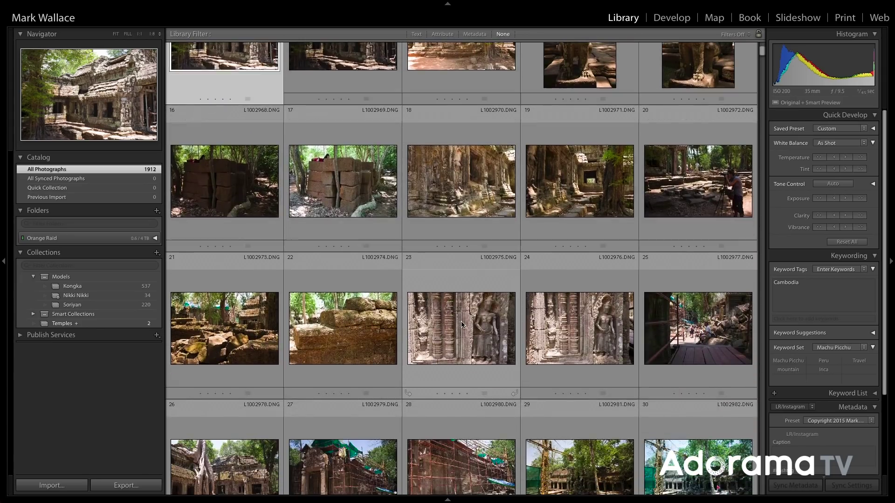
click(461, 324)
key(b)
scroll(273, 345, down, 2)
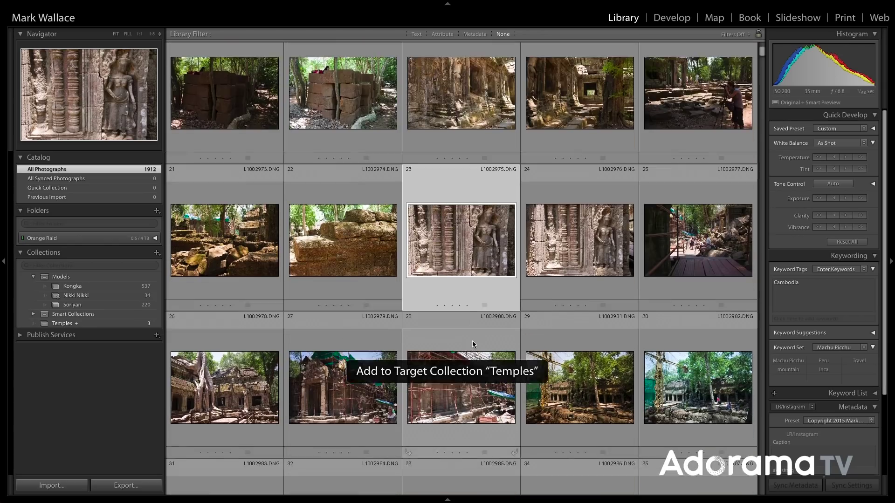
click(273, 345)
key(b)
scroll(240, 329, down, 4)
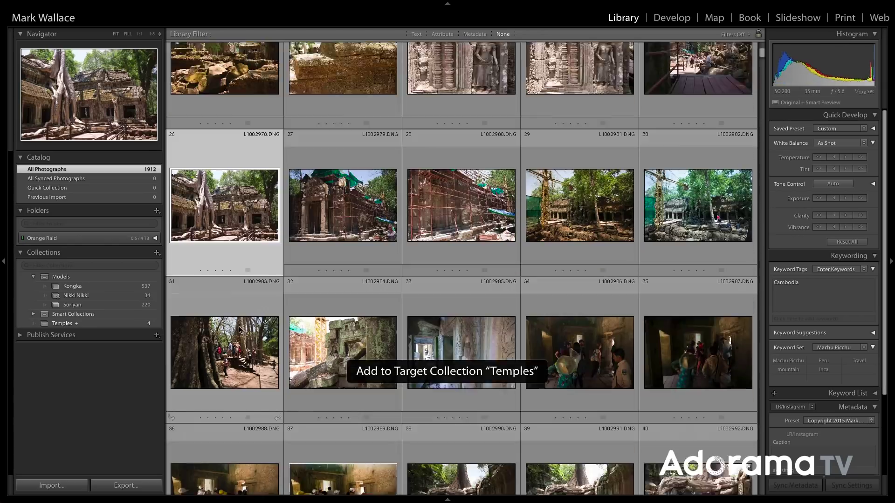
- Add photos L1002996.DNG, L1003008.DNG, L1003011.DNG and L1003014.DNG to the Temples target collection
scroll(240, 329, down, 3)
click(546, 319)
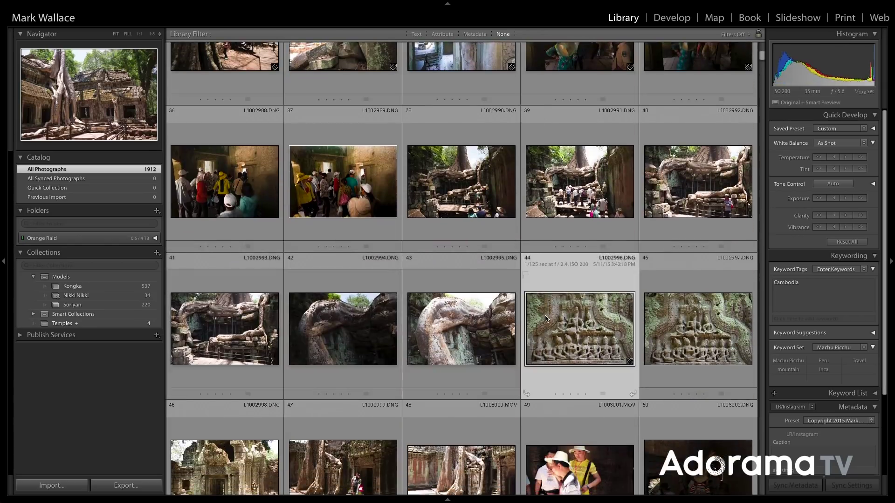
key(b)
scroll(359, 311, down, 6)
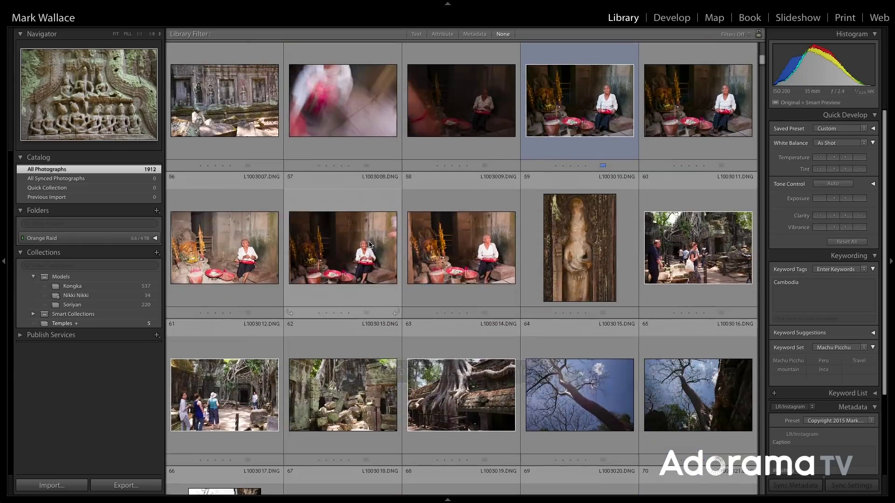
click(336, 228)
key(b)
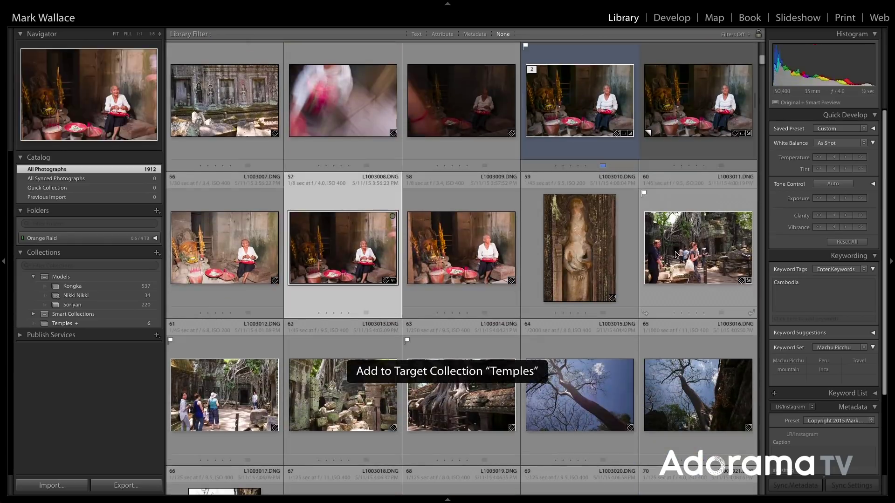
click(662, 265)
key(b)
click(449, 351)
key(b)
- View the tree-root photo L1003014.DNG enlarged, return to the grid, and open the Temples collection to review its photos
key(e)
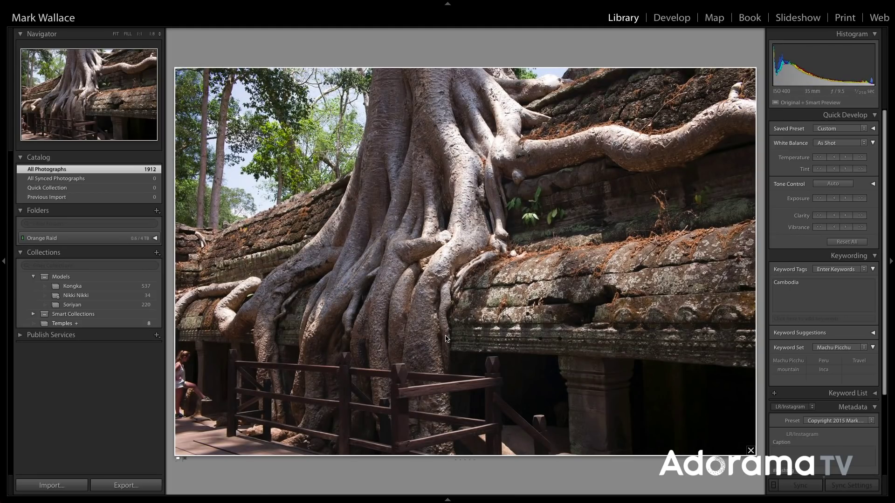
key(g)
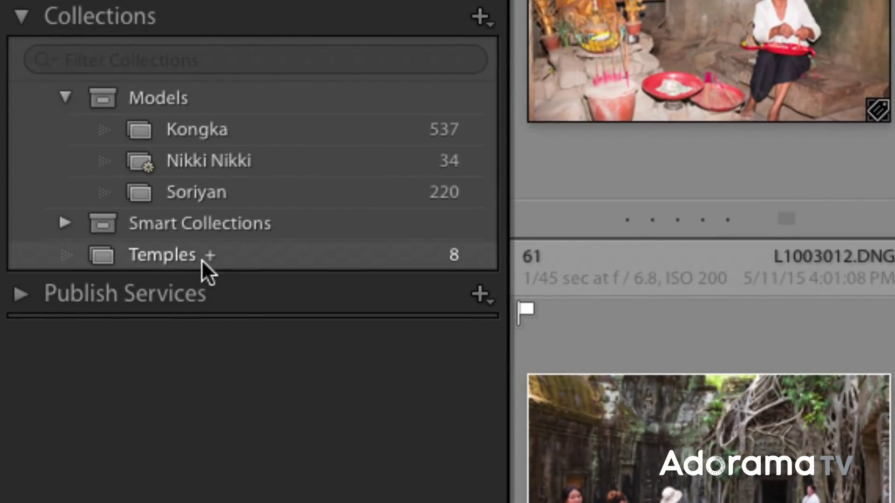
click(202, 259)
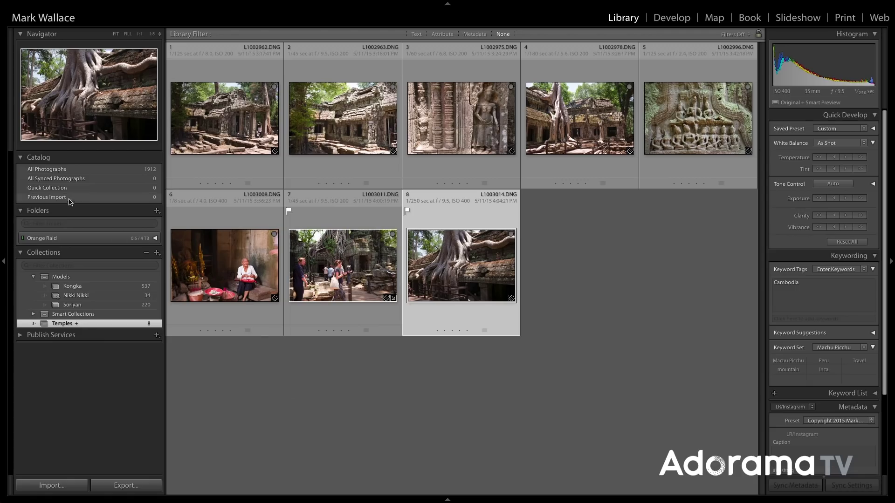
- Make the Quick Collection the target collection again and show all catalog photographs
right_click(67, 288)
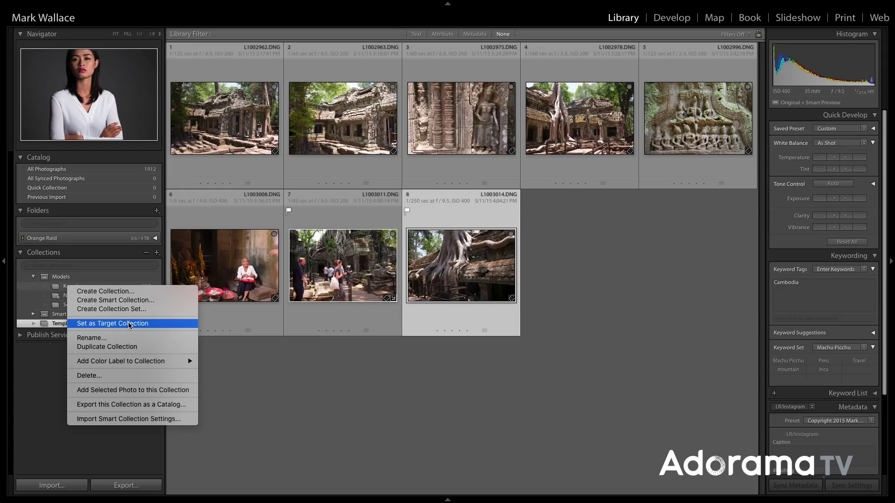
click(63, 190)
right_click(63, 190)
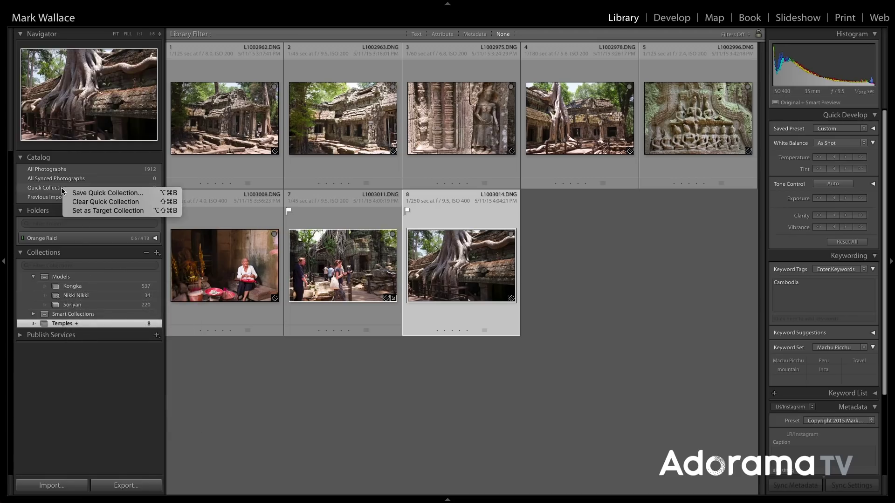
click(105, 212)
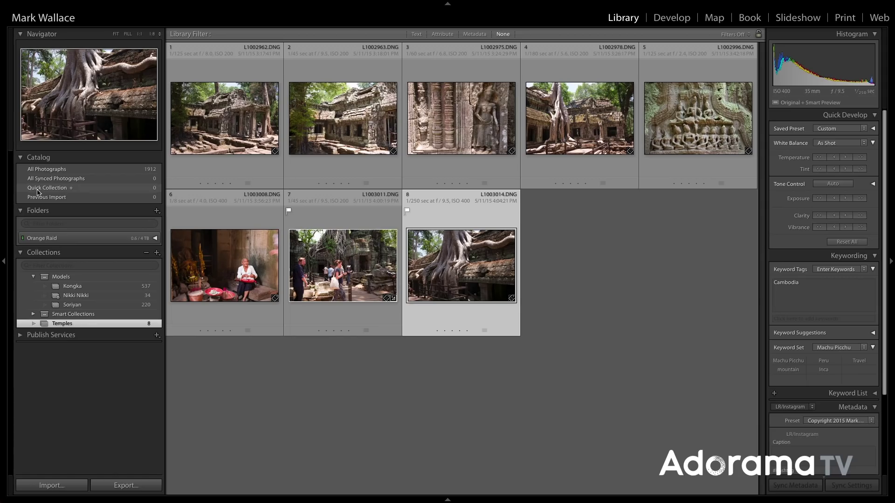
click(49, 170)
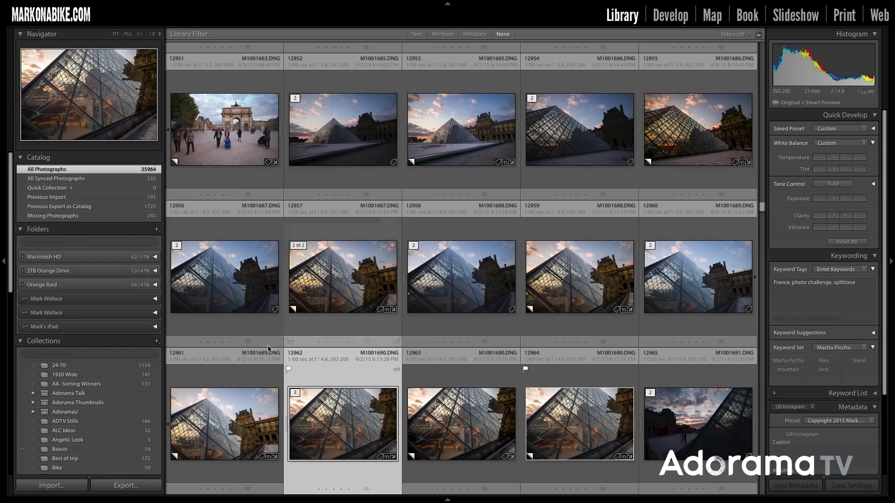
- Open the synced Beasts collection in the larger catalog and inspect its Sync with Lightroom setting
scroll(116, 415, down, 4)
scroll(116, 417, down, 3)
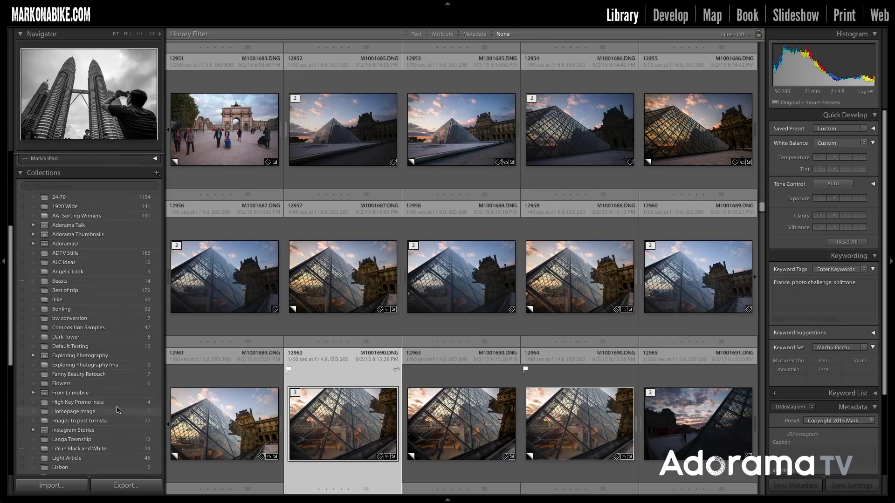
scroll(117, 413, down, 2)
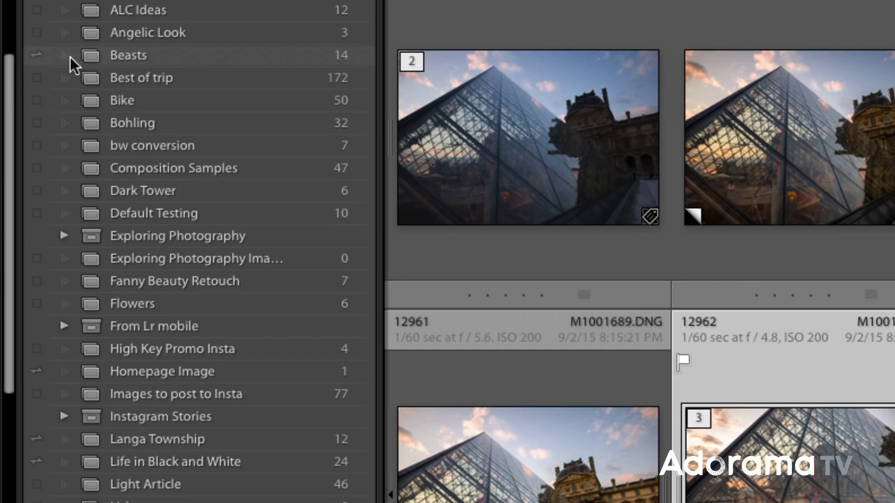
click(146, 57)
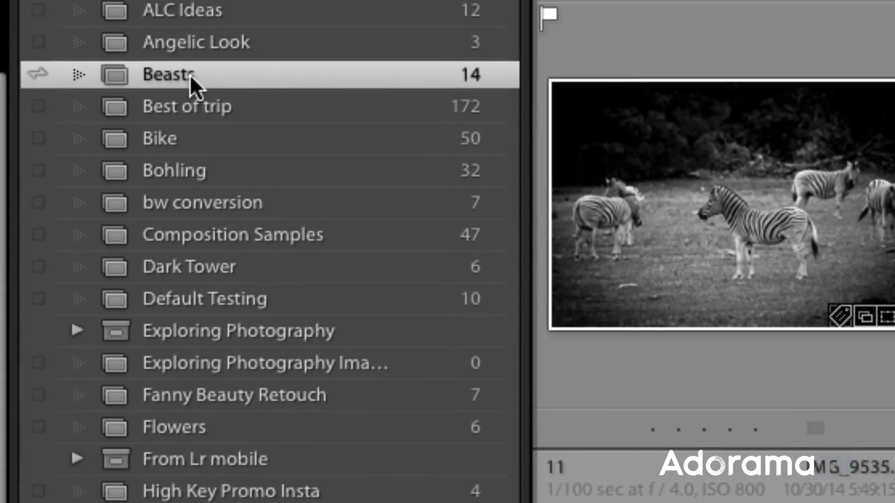
right_click(66, 243)
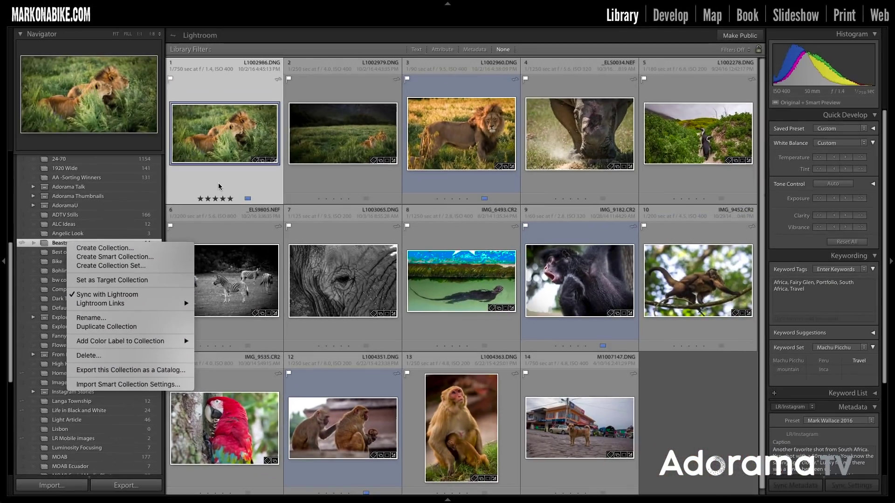
click(218, 187)
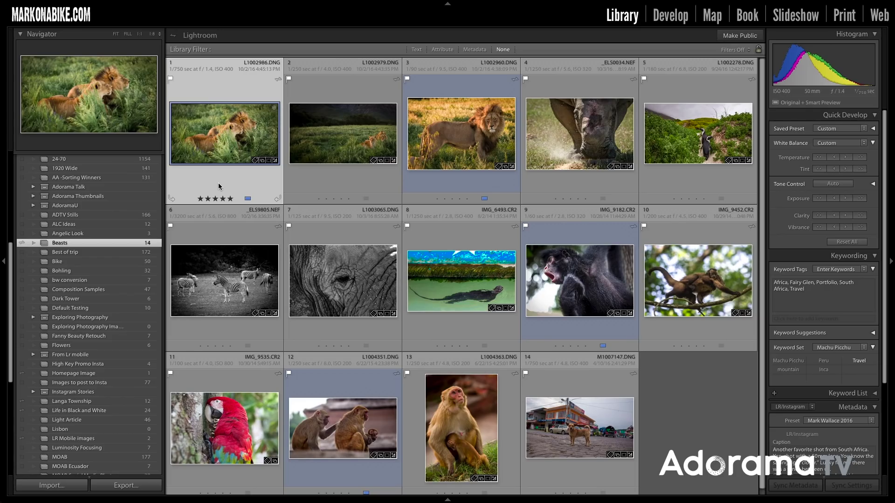
- Switch to Lightroom on the web in Chrome and examine the sharing options of the Reflections album
key(super+Tab)
key(super+Tab)
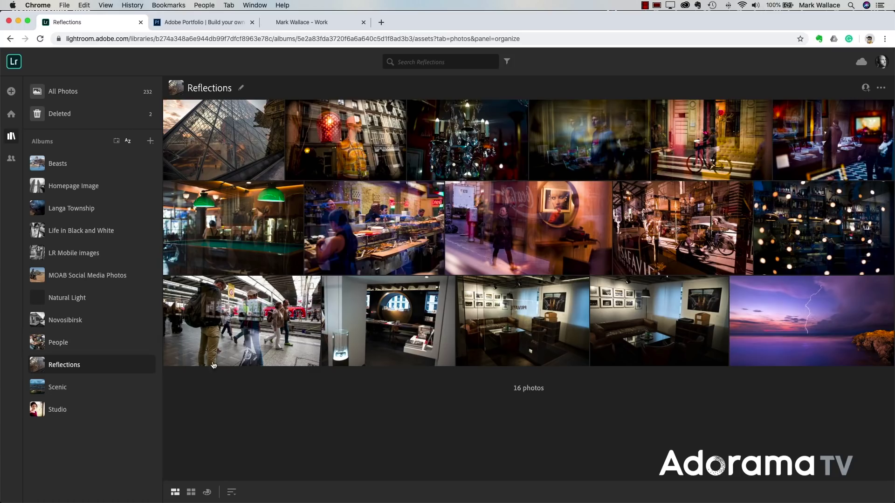
click(867, 89)
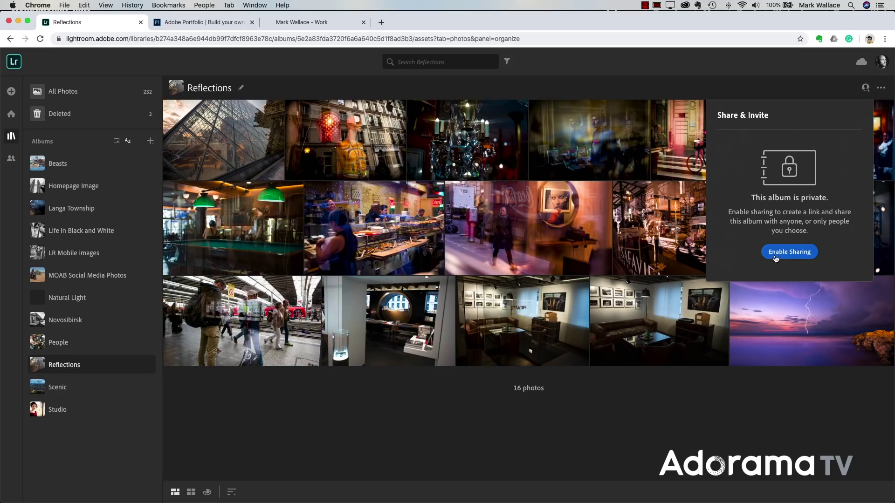
click(755, 401)
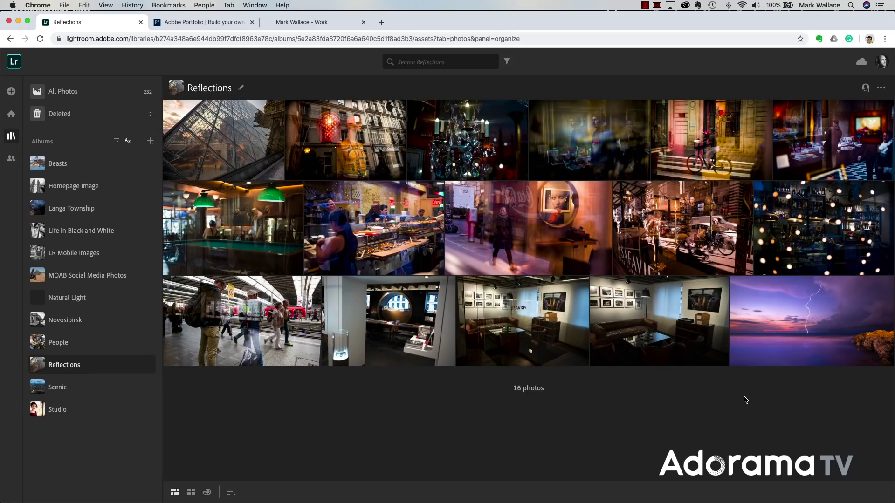
- Look at the photography web apps in Creative Cloud and switch to the Adobe Portfolio site editor in Chrome
click(685, 5)
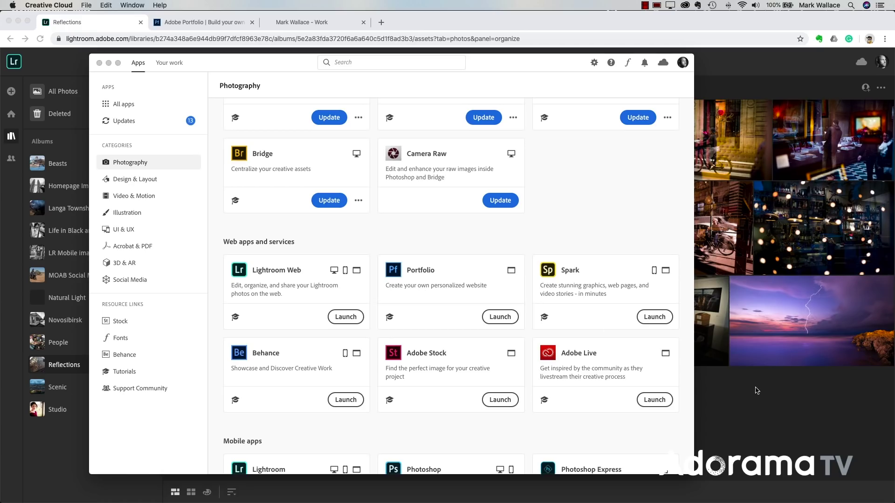
key(super+Tab)
click(201, 22)
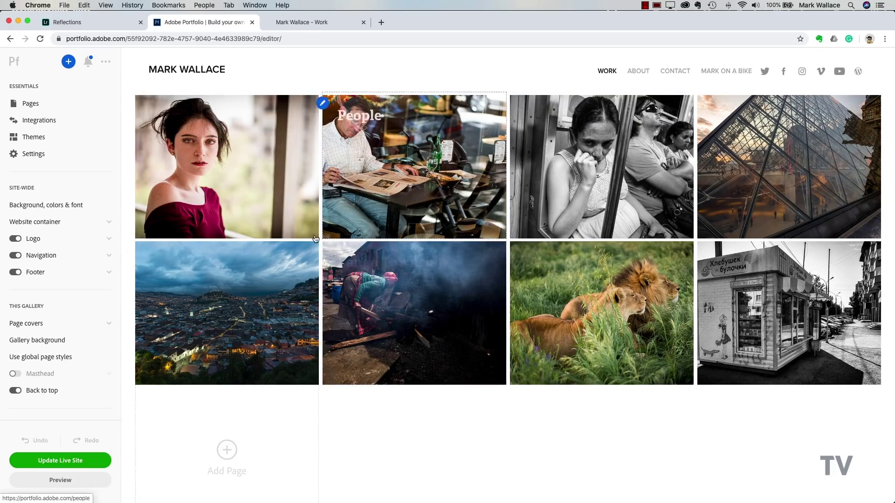
- Look at the Lightroom albums offered for import as a new page, leaving without importing any
click(228, 452)
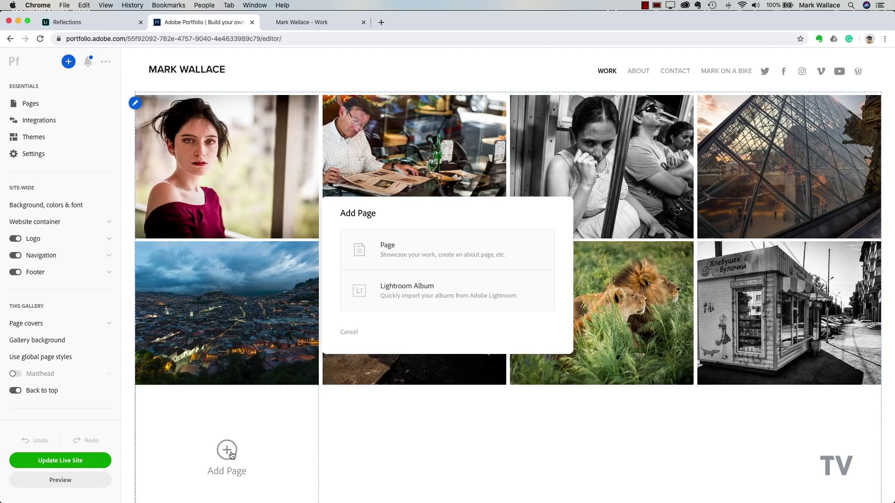
click(421, 297)
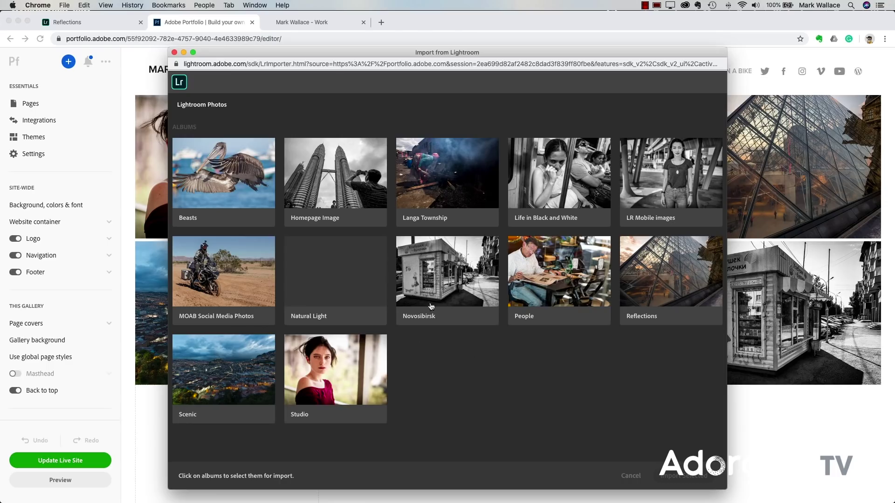
click(631, 475)
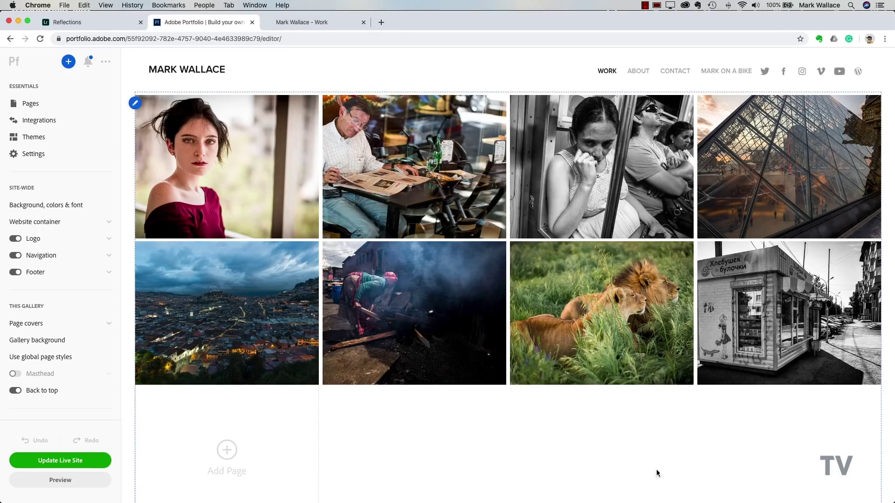
- Open the live portfolio website and look through the photos on its Reflections page
click(302, 23)
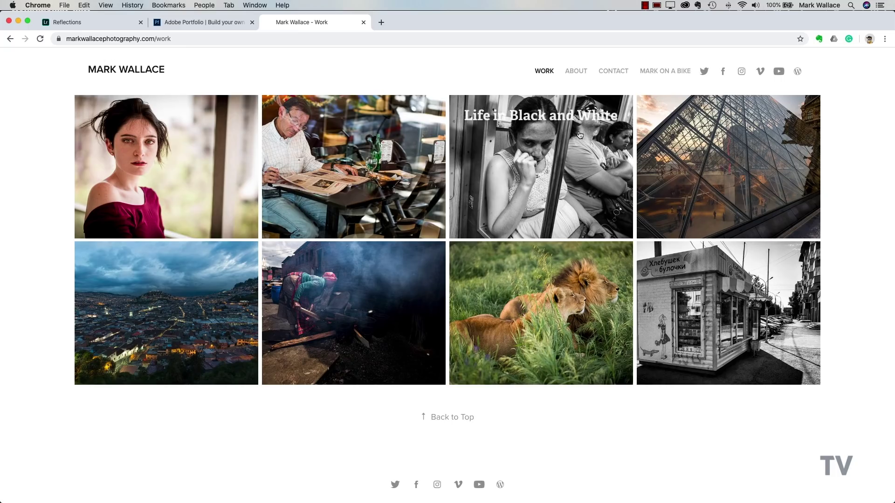
click(710, 166)
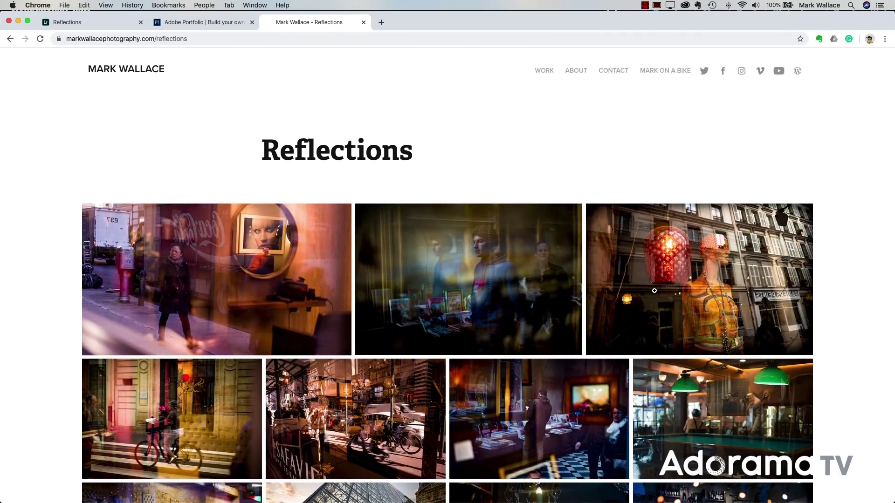
scroll(654, 291, down, 3)
- Switch to Lightroom Classic, open the Reflections collection, and return to Chrome to compare it with the live Reflections page
key(super+Tab)
key(super+Tab)
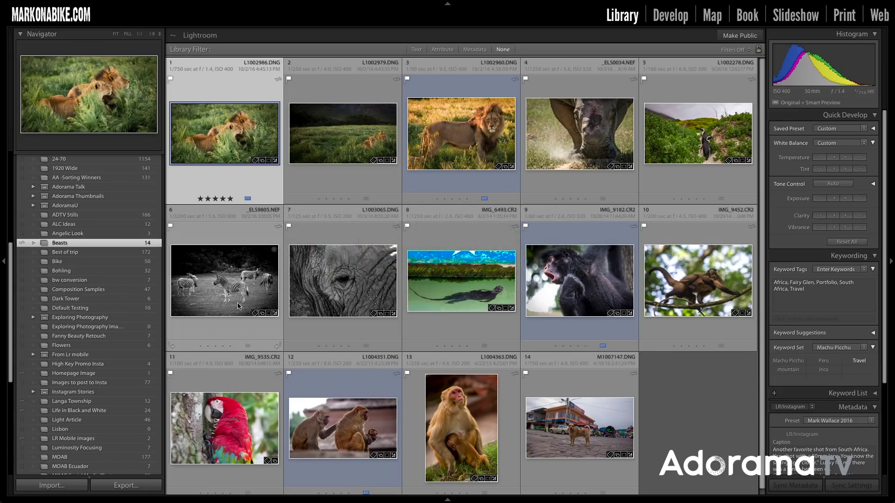
scroll(88, 393, down, 10)
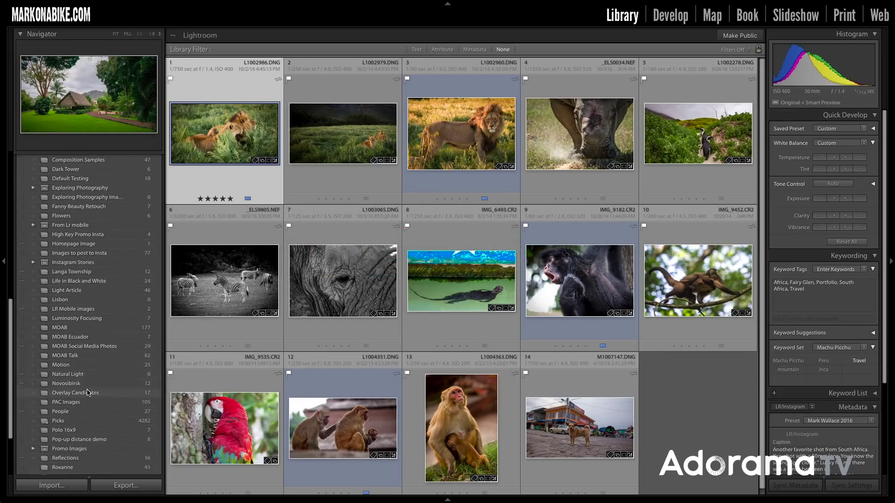
click(70, 426)
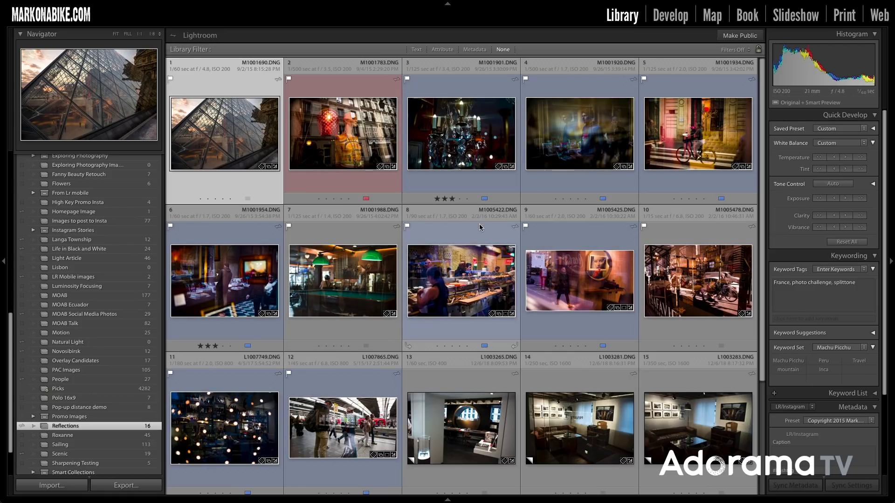
key(super+Tab)
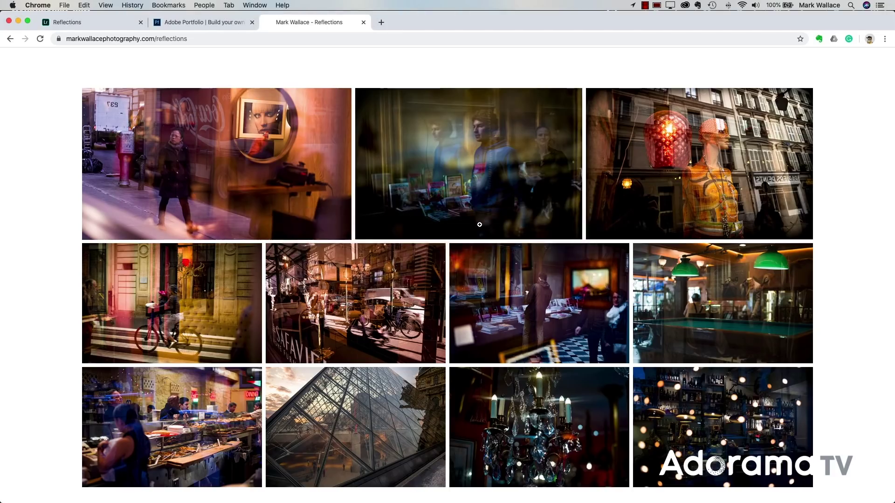